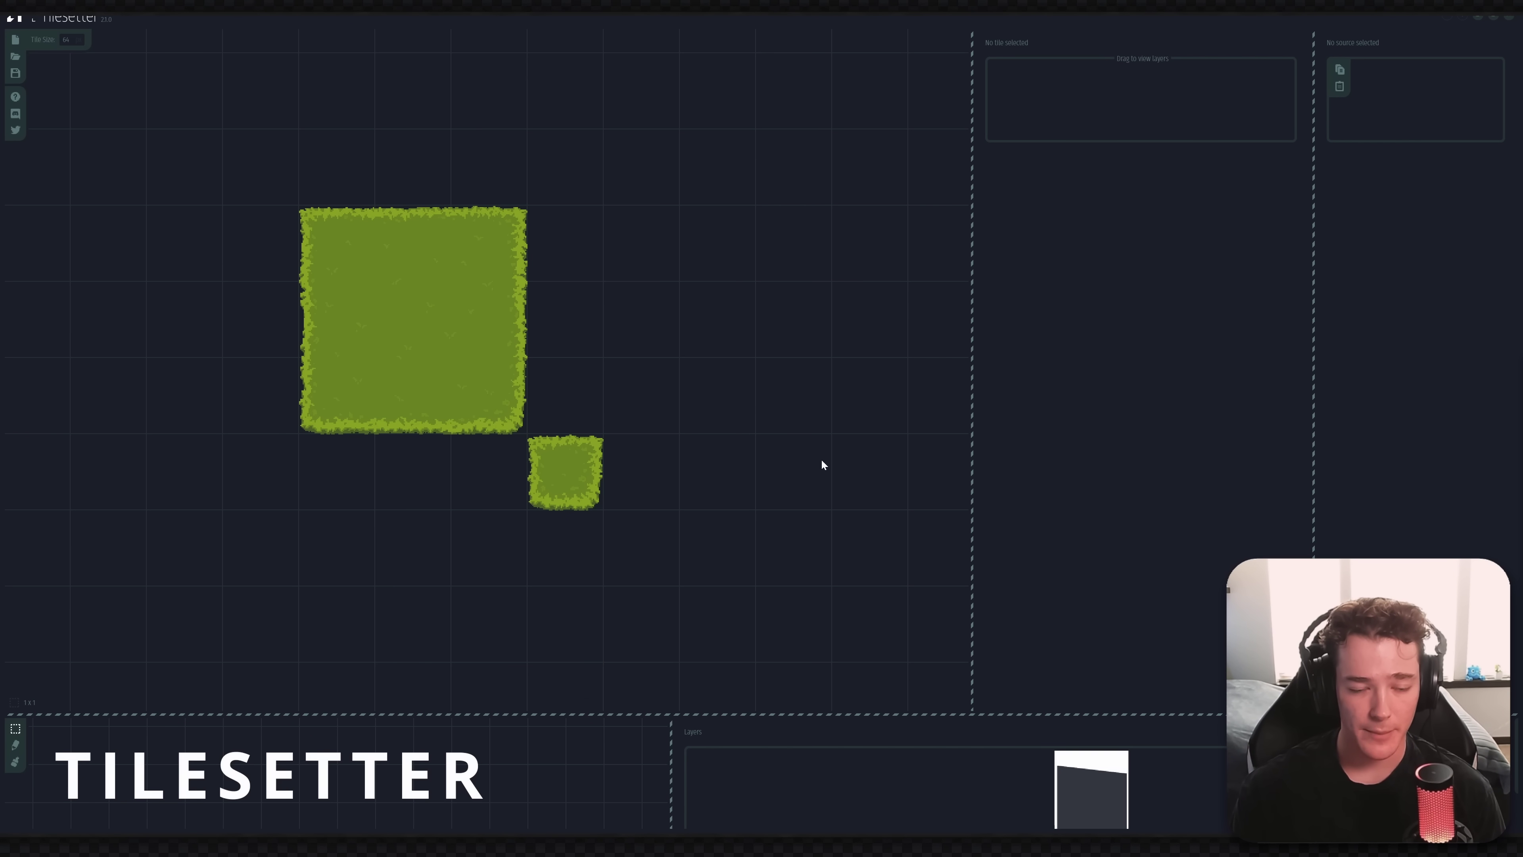
Pan the tileset canvas and pick a cell on the large grass tile as the base.
middle_drag(492, 527, 425, 533)
middle_drag(825, 468, 793, 469)
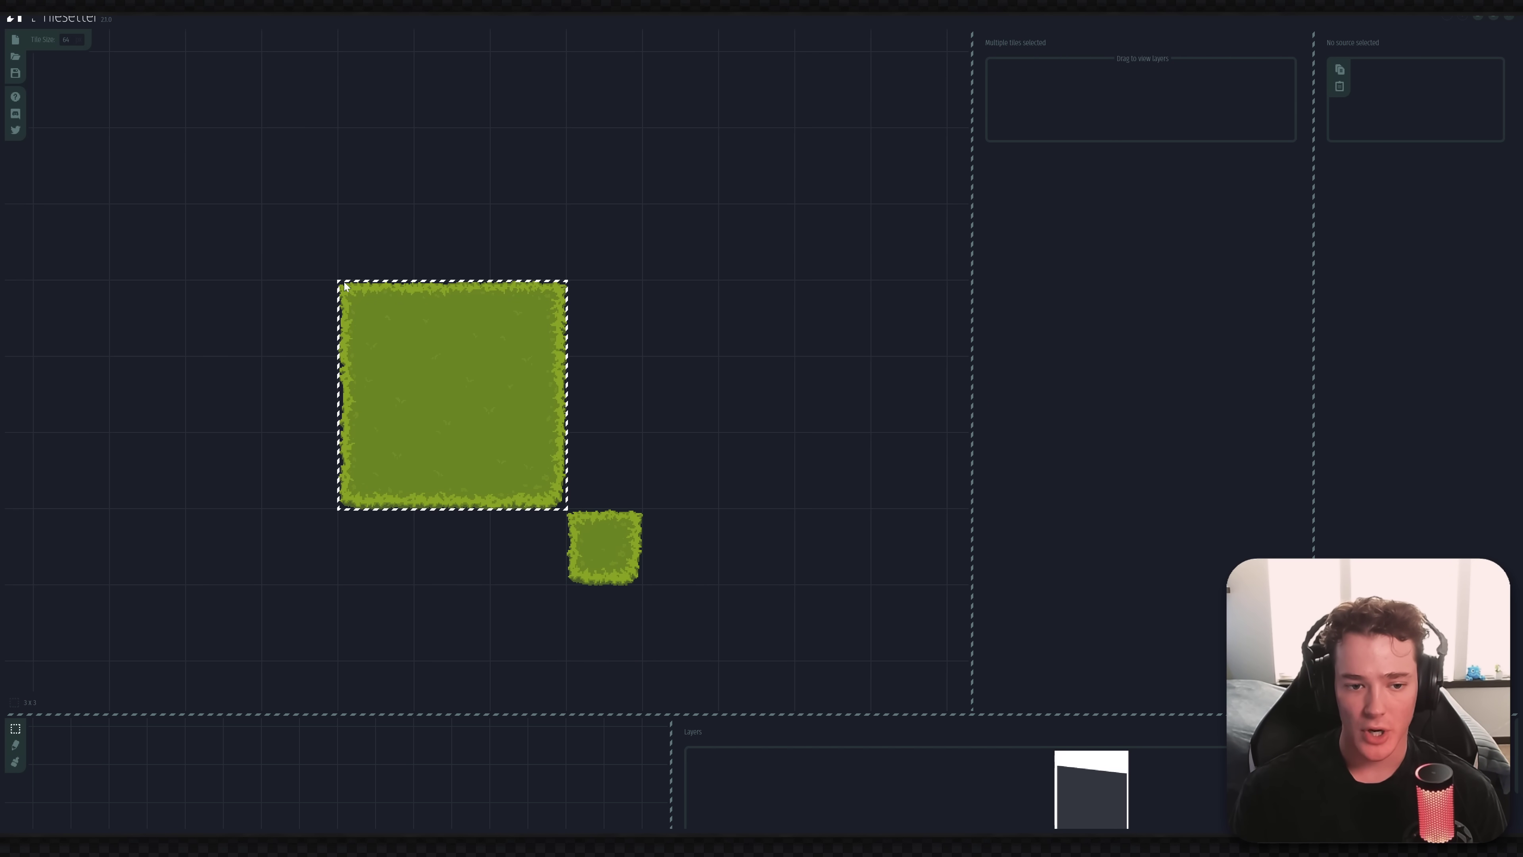
scroll(415, 326, up, 1)
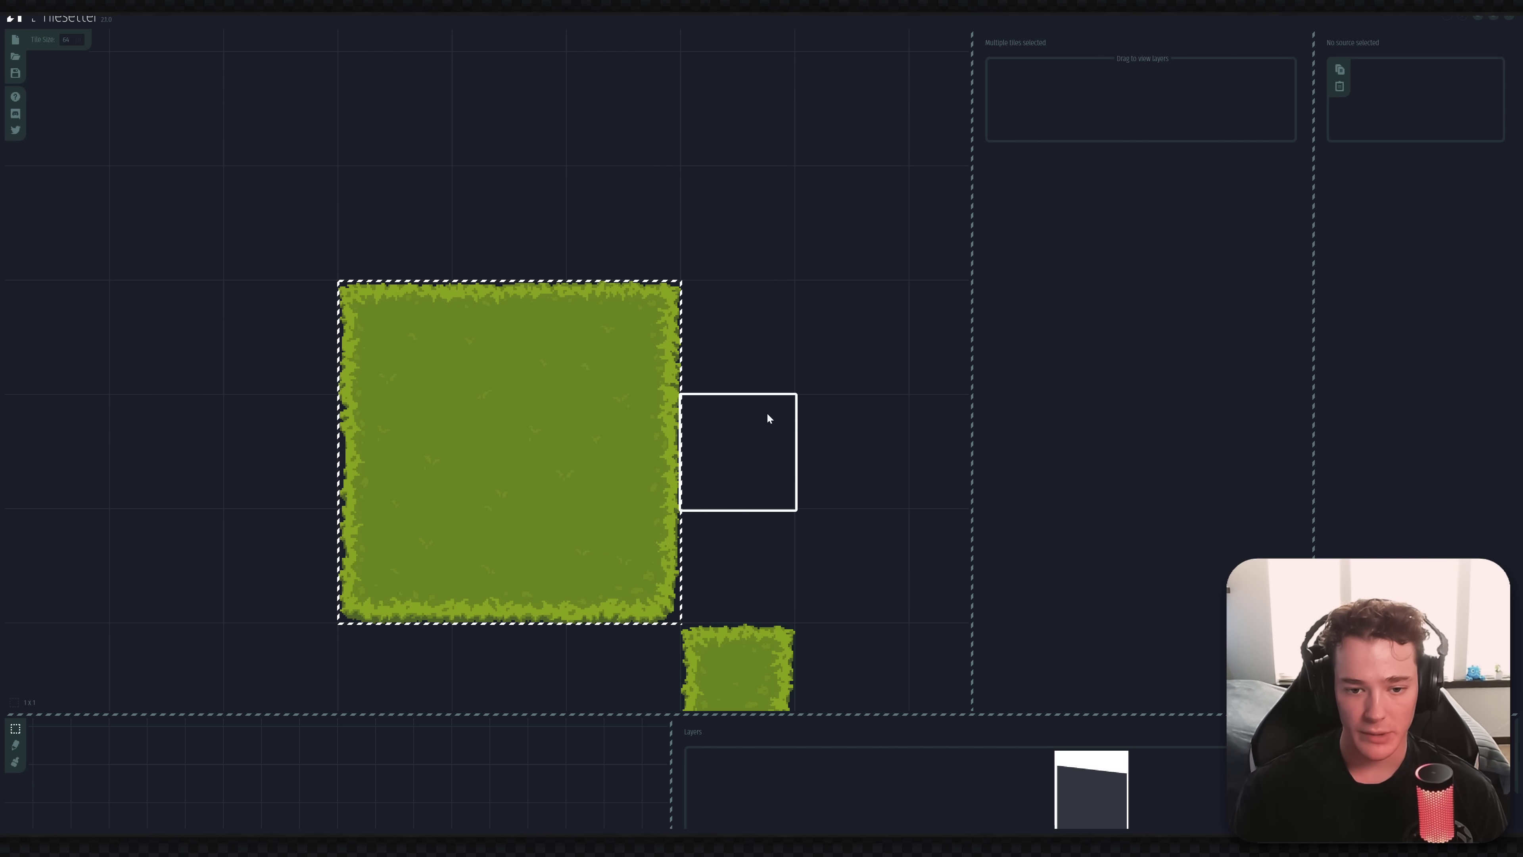
click(767, 414)
middle_drag(888, 459, 701, 408)
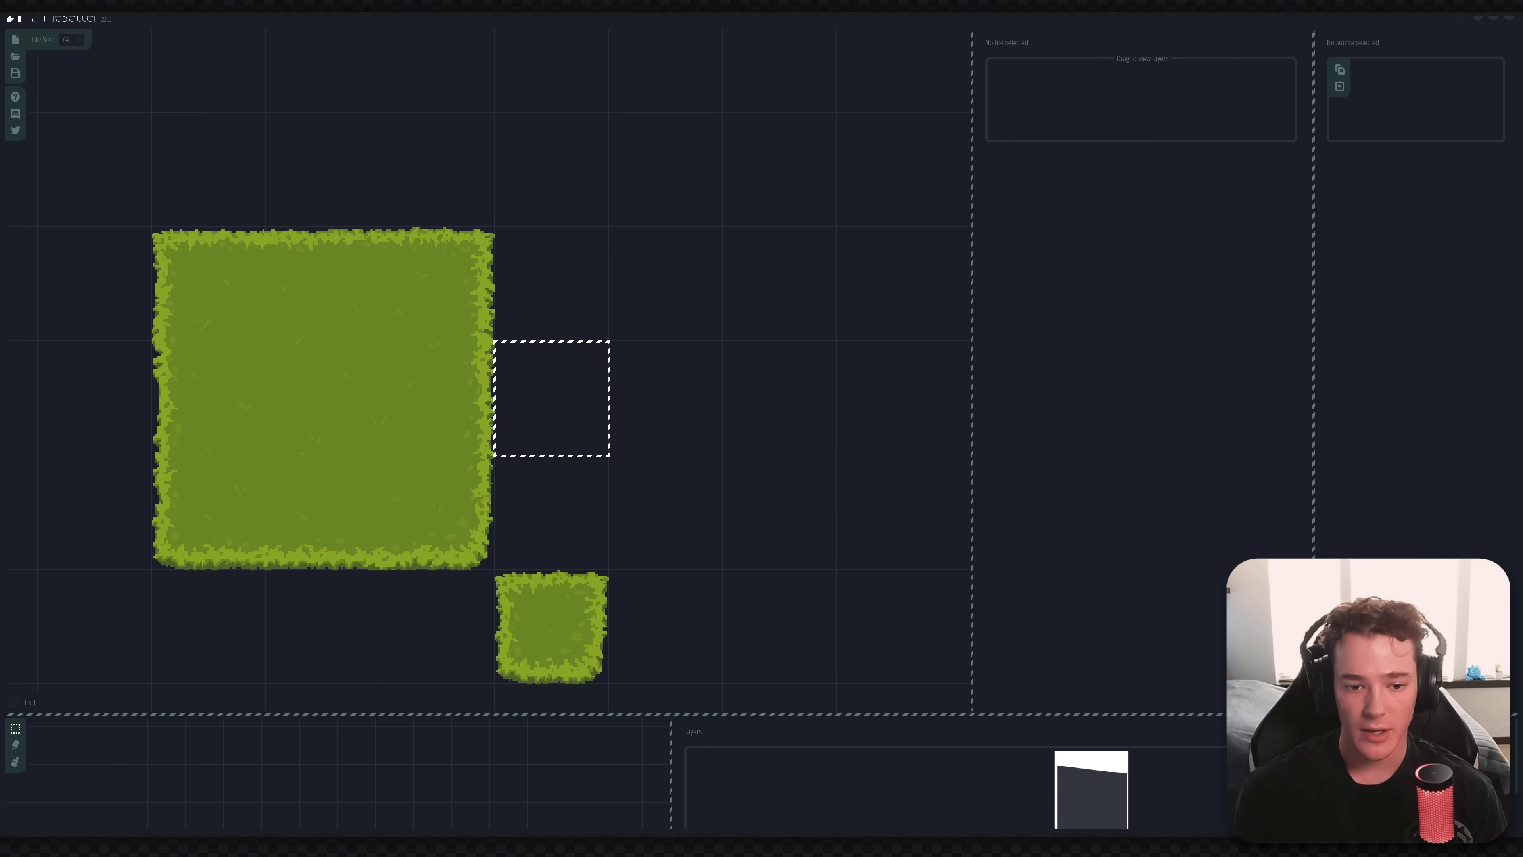
scroll(728, 473, down, 4)
click(411, 416)
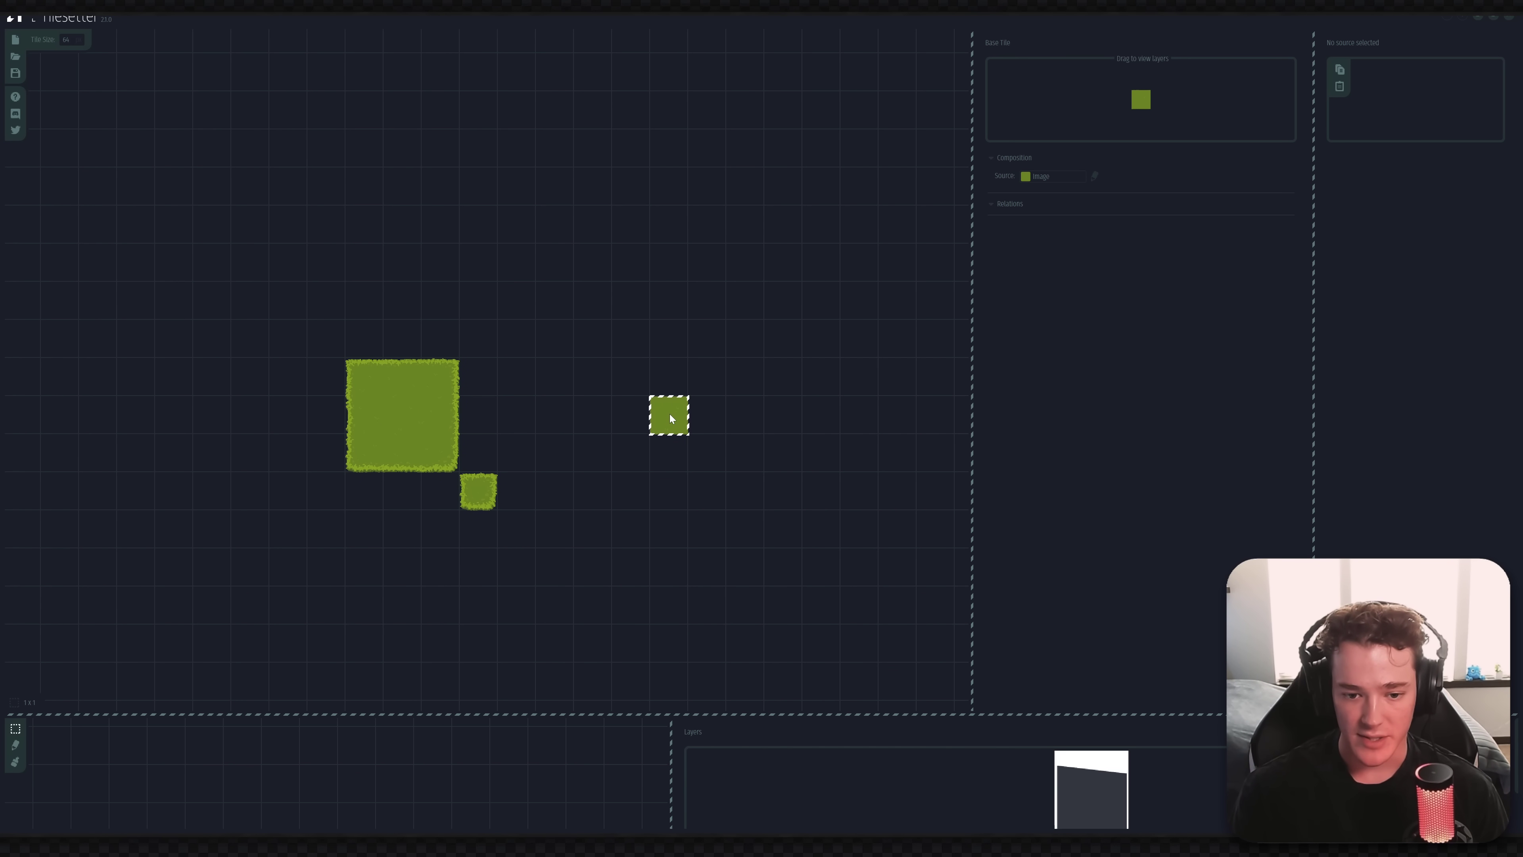
Build blob borders around the base tile, using the grass image as the border source.
right_click(666, 418)
click(738, 485)
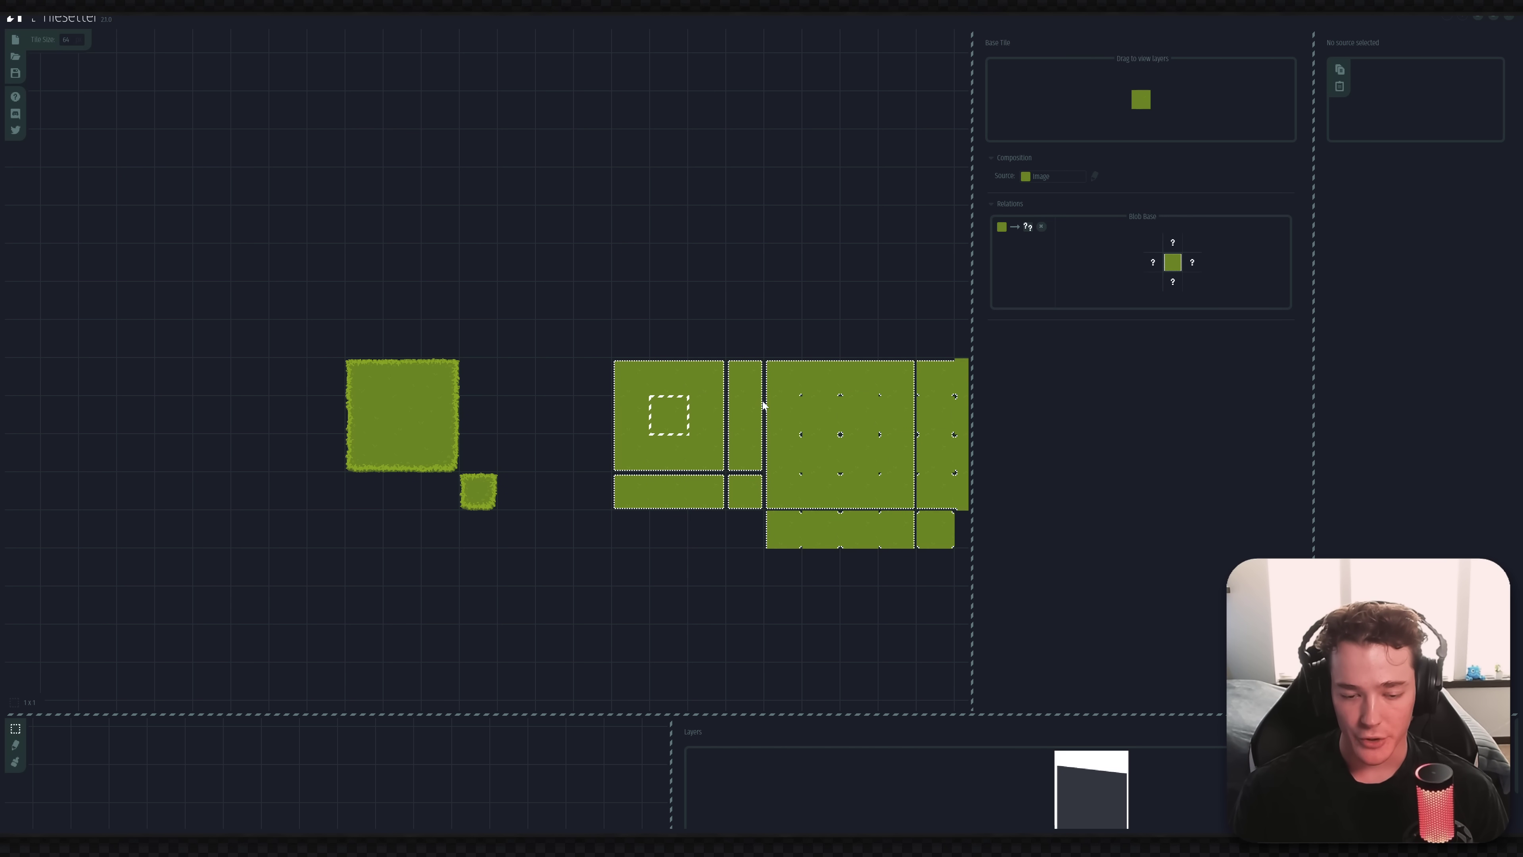
scroll(726, 418, up, 3)
click(620, 415)
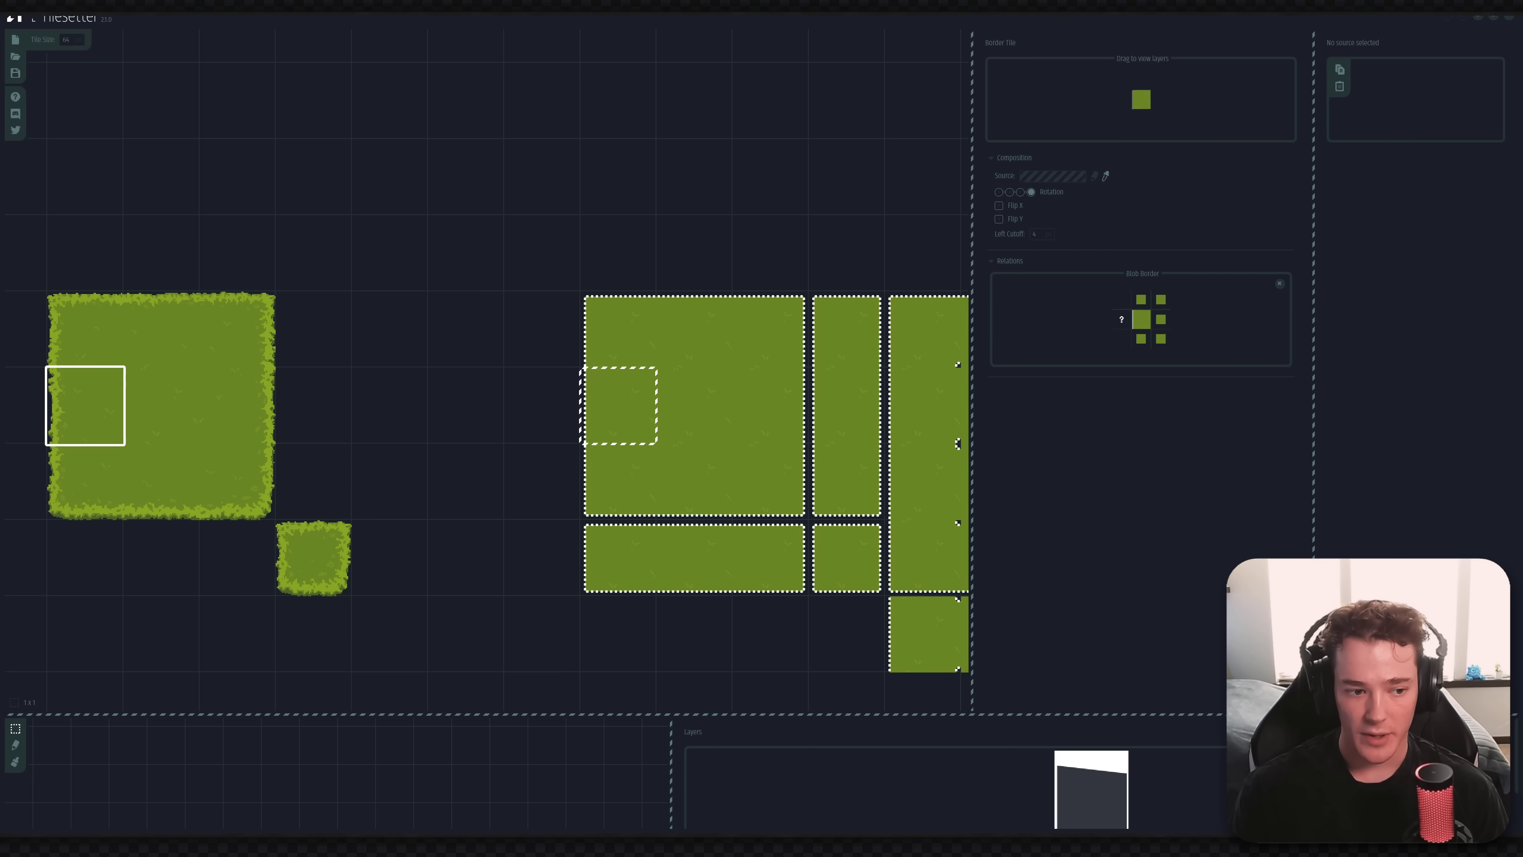
click(90, 405)
Rotate the grass border edge and turn off Composite on the top-left corner tile.
click(998, 192)
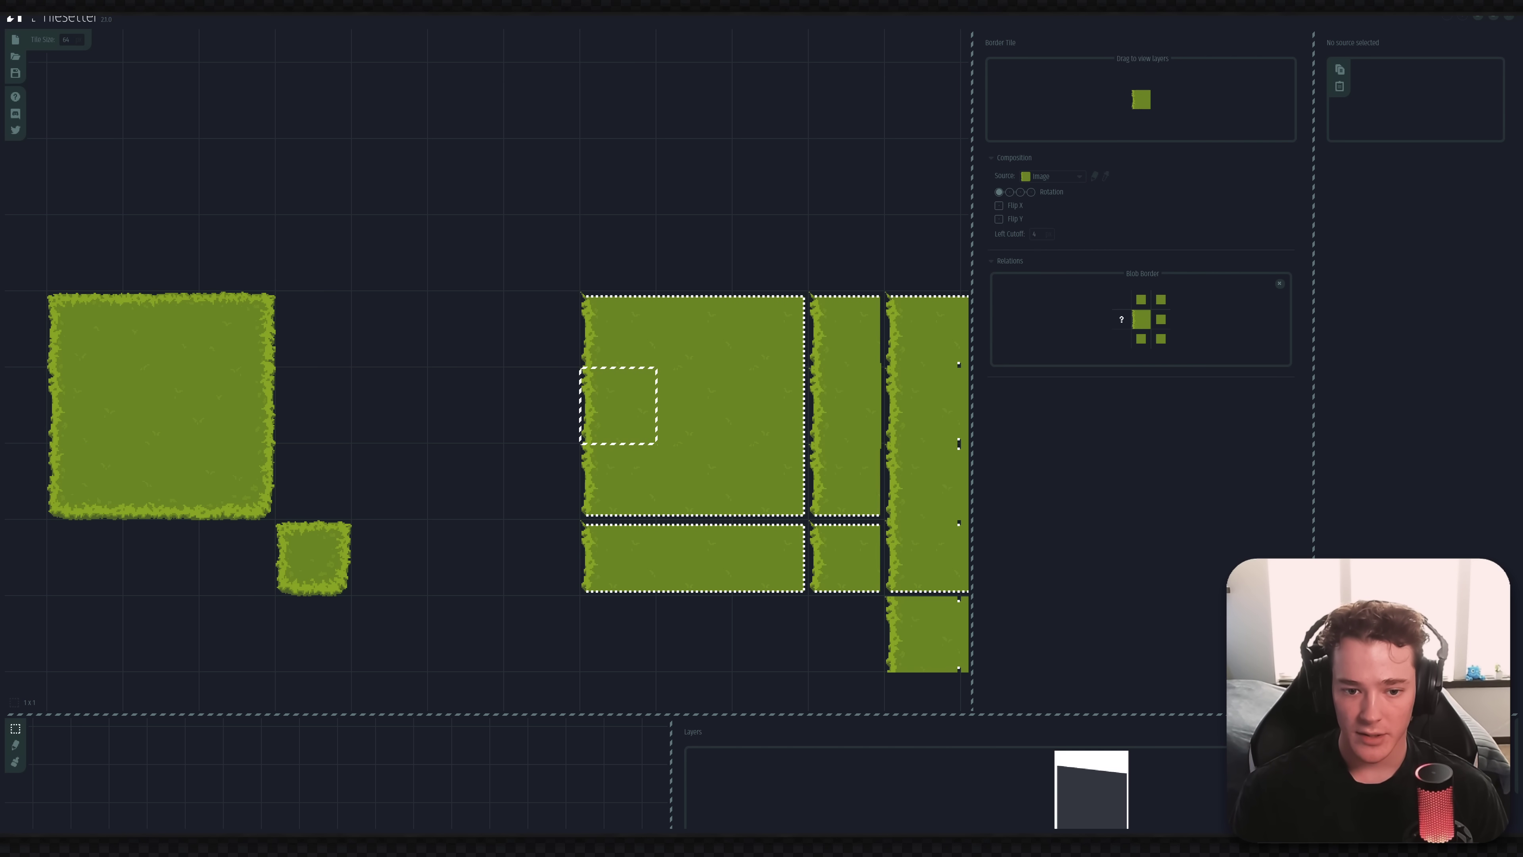
key(Up)
click(999, 173)
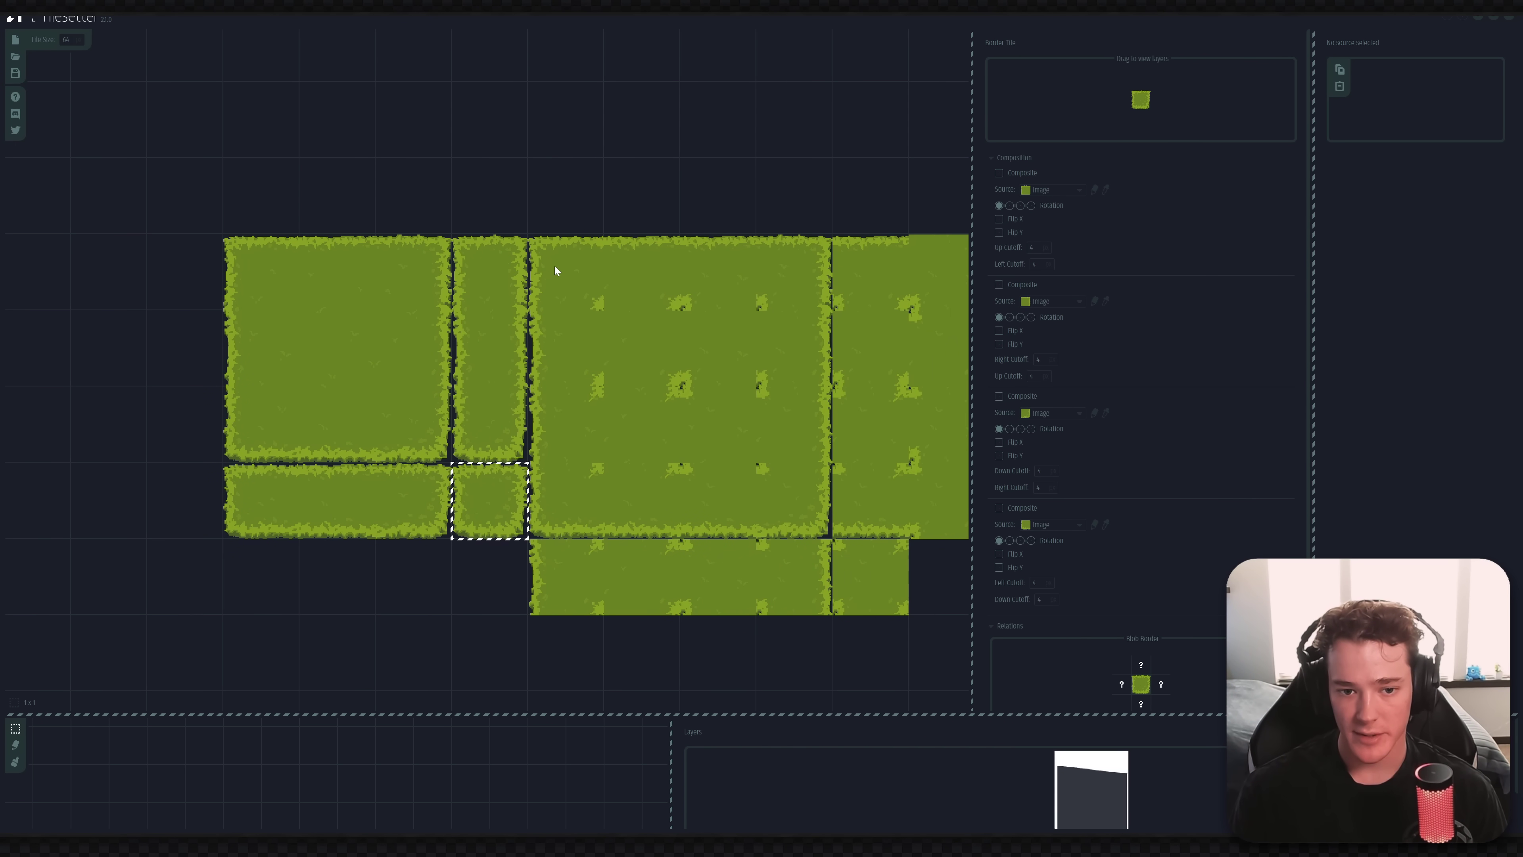
Inspect the generated border and inner corner tiles and enlarge the map area below.
click(554, 270)
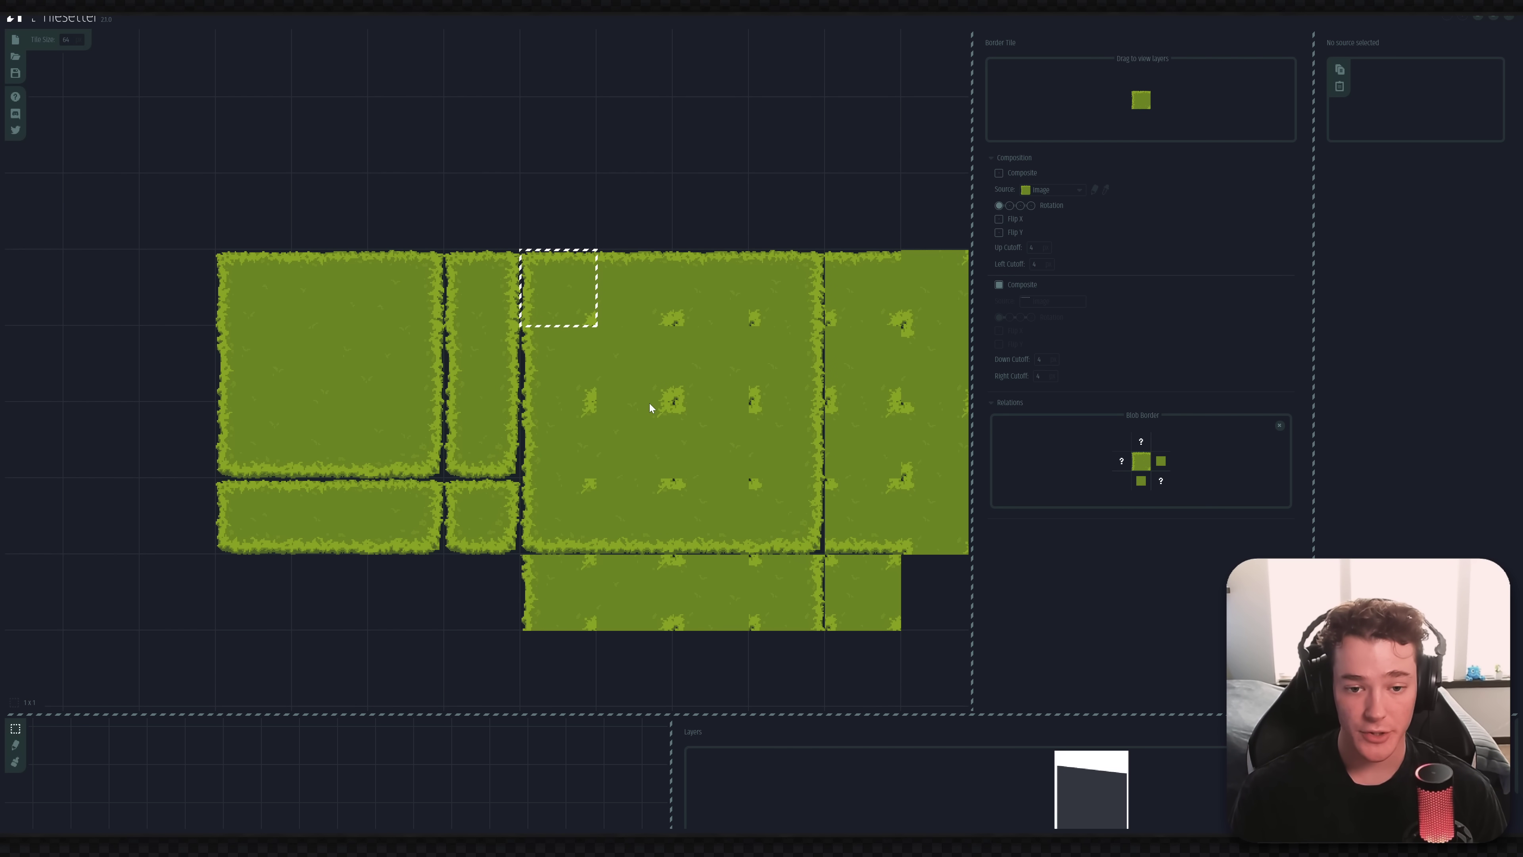
middle_drag(649, 404, 618, 404)
click(753, 385)
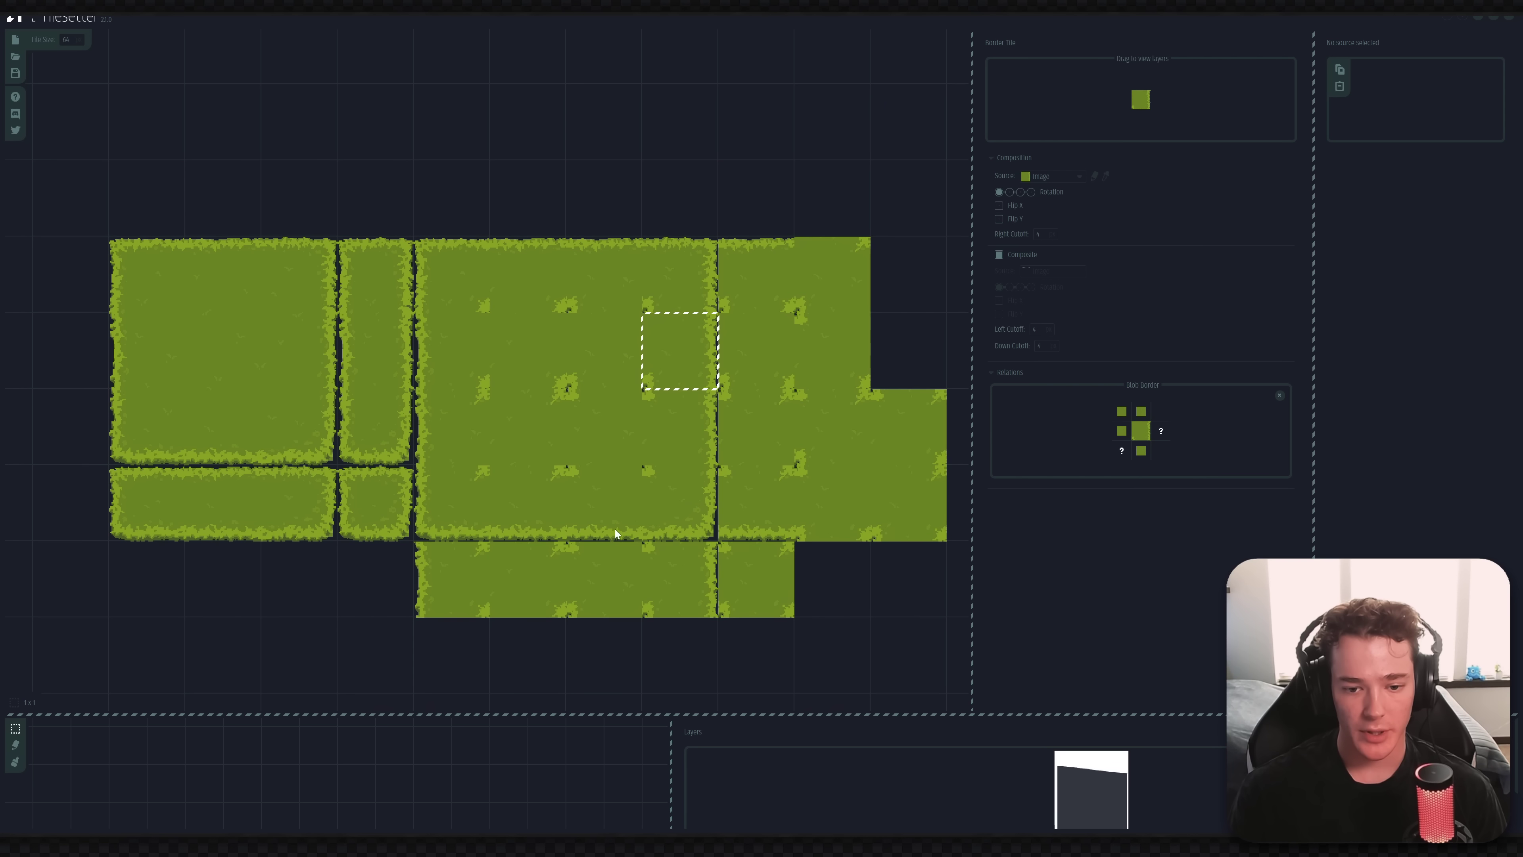
drag(616, 714, 723, 413)
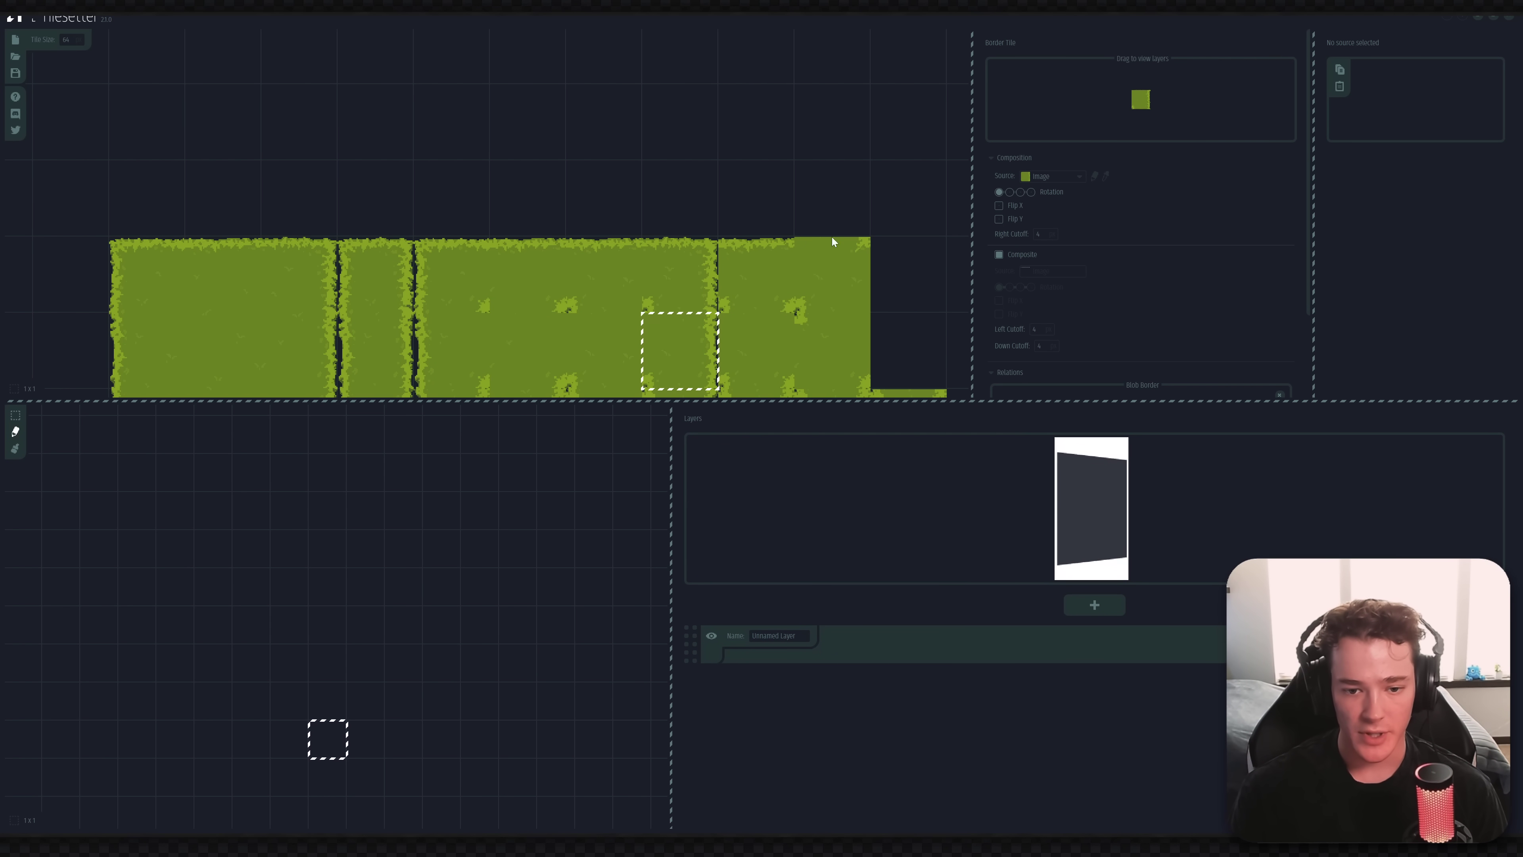
Paint several irregular grass shapes on the map with the Auto-tile paint tool.
click(15, 449)
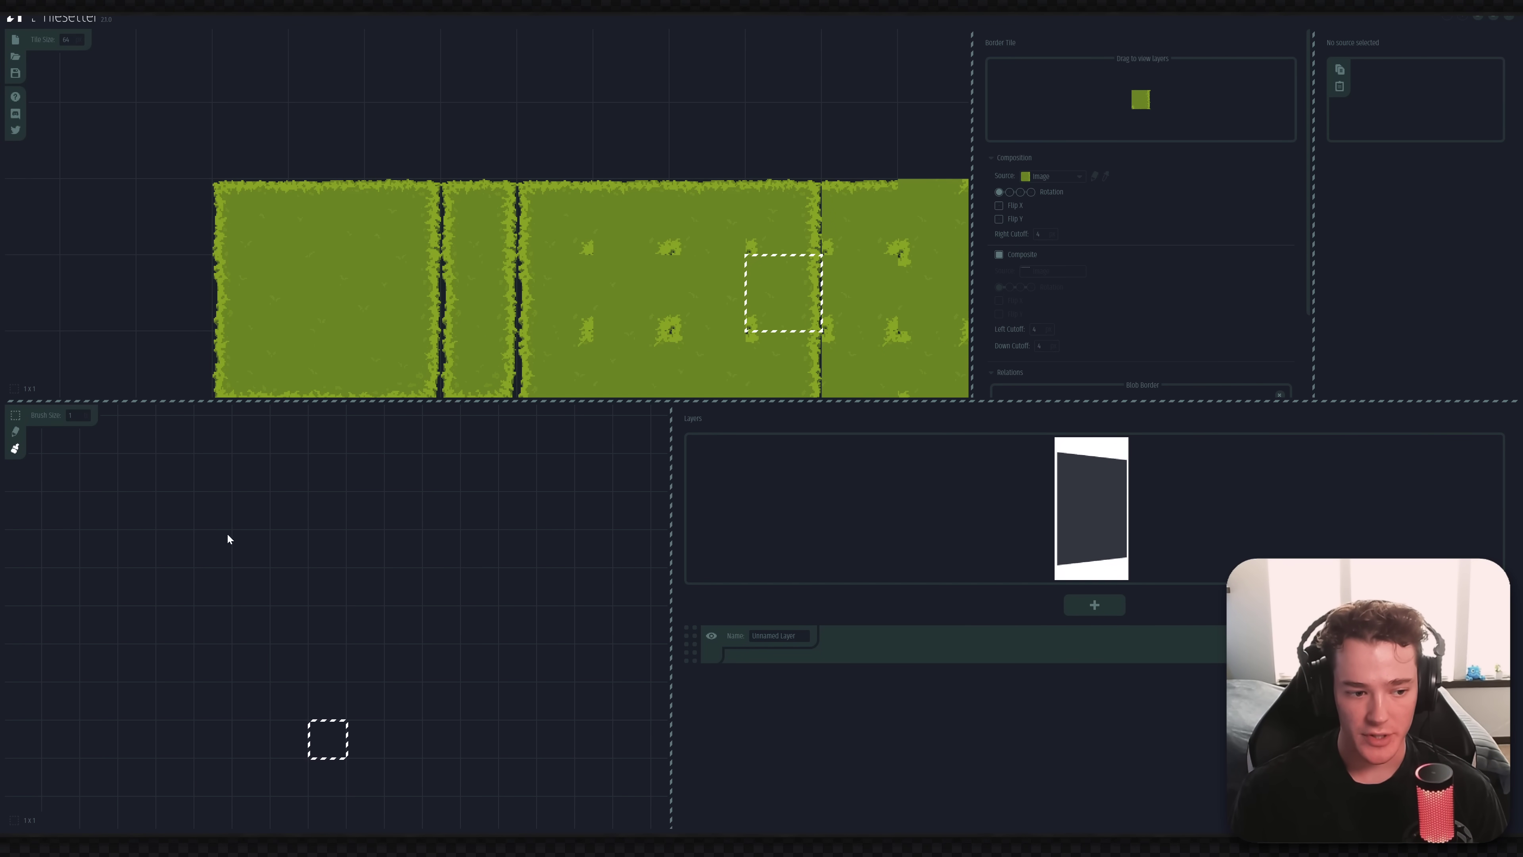
mouse_move(248, 510)
mouse_down()
mouse_move(310, 522)
mouse_move(325, 551)
mouse_up()
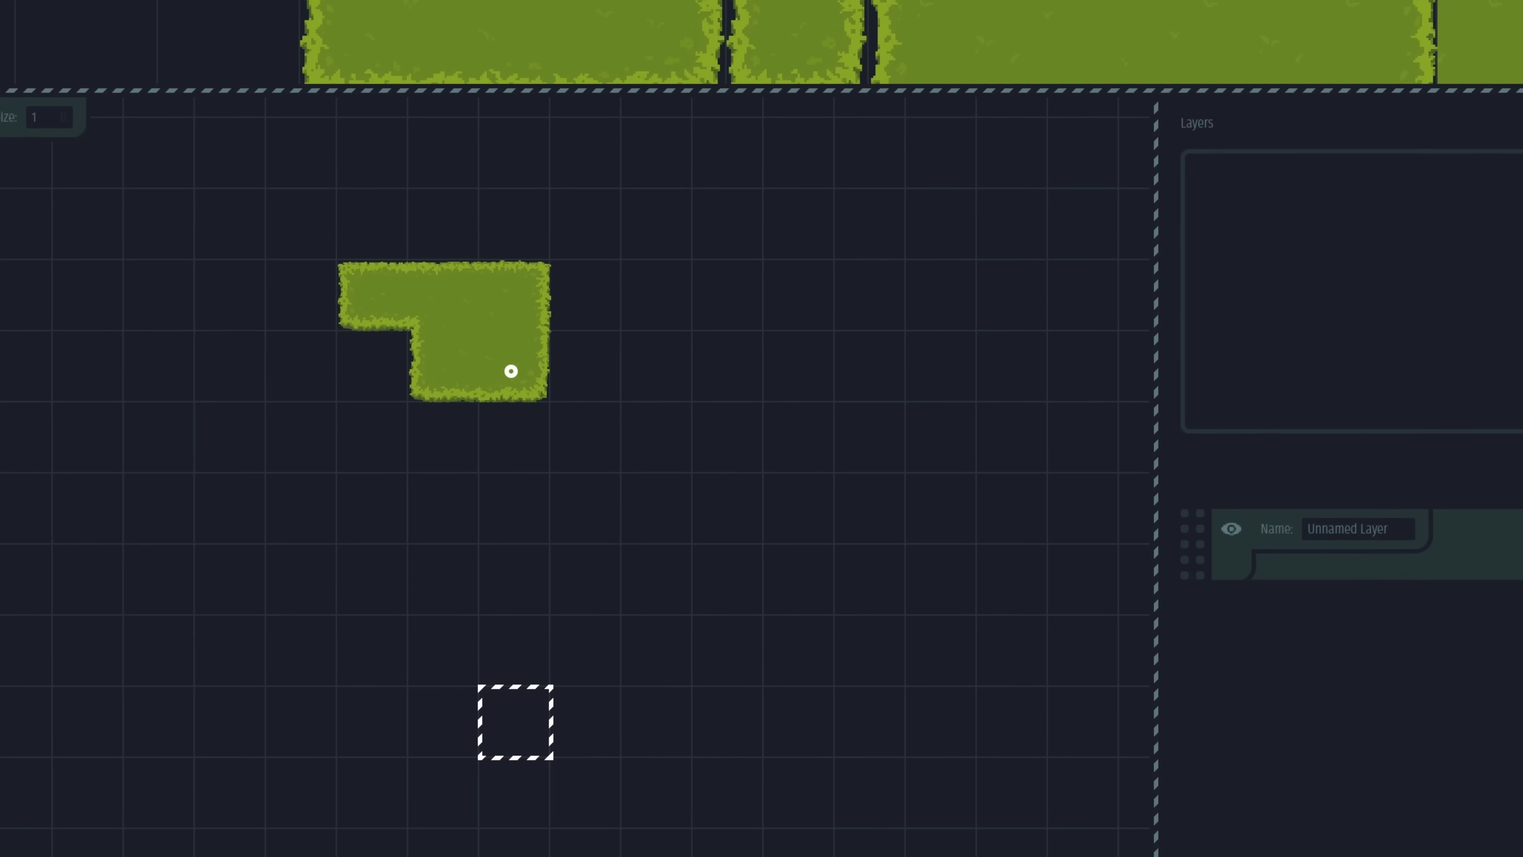
mouse_move(511, 371)
mouse_down()
mouse_move(505, 441)
mouse_move(565, 446)
mouse_up()
drag(581, 368, 707, 347)
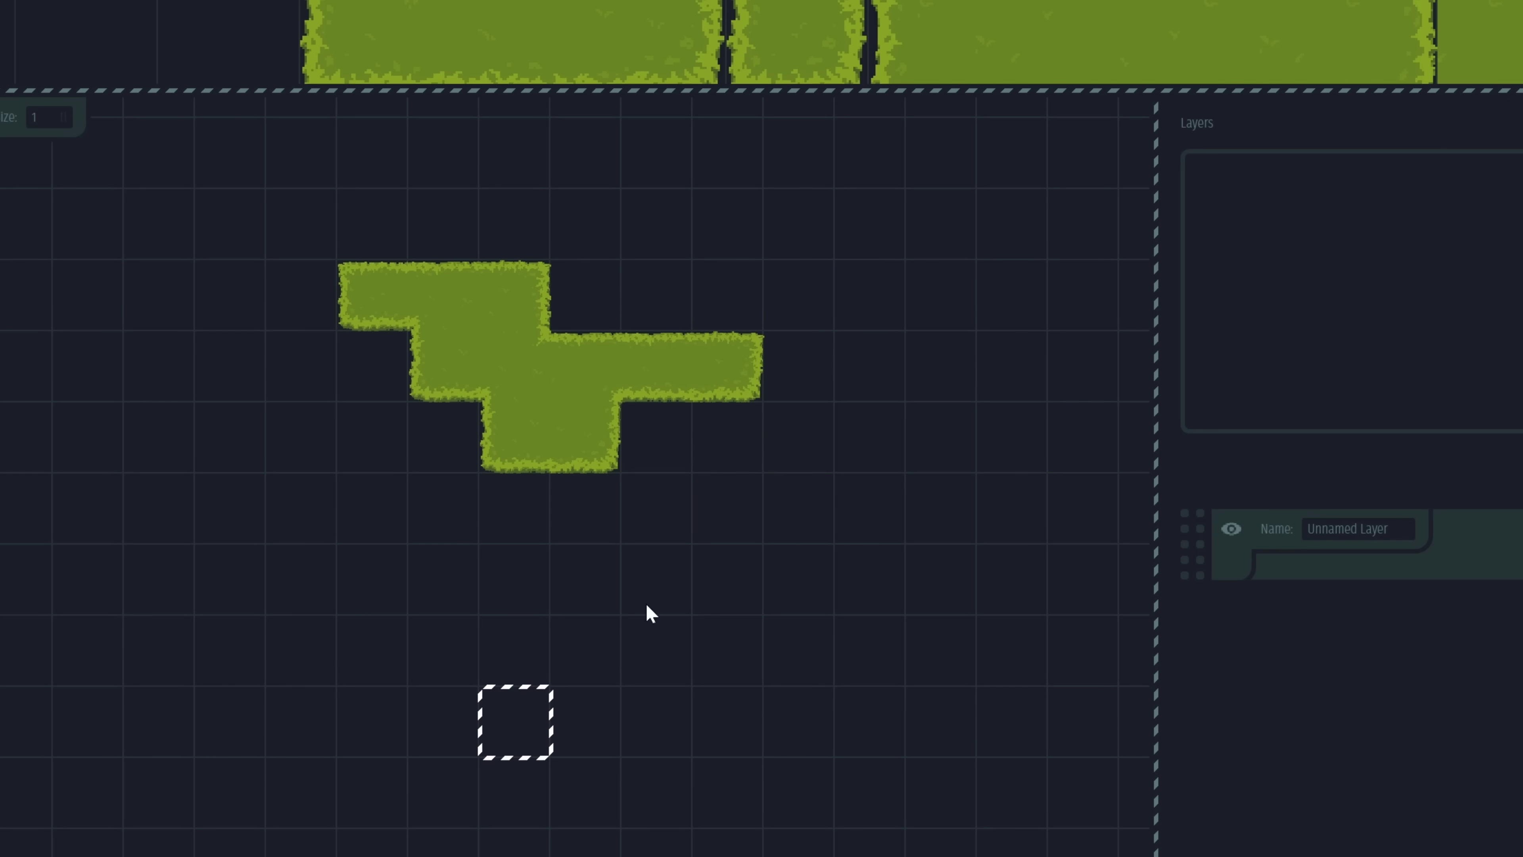
drag(646, 612, 809, 588)
click(699, 517)
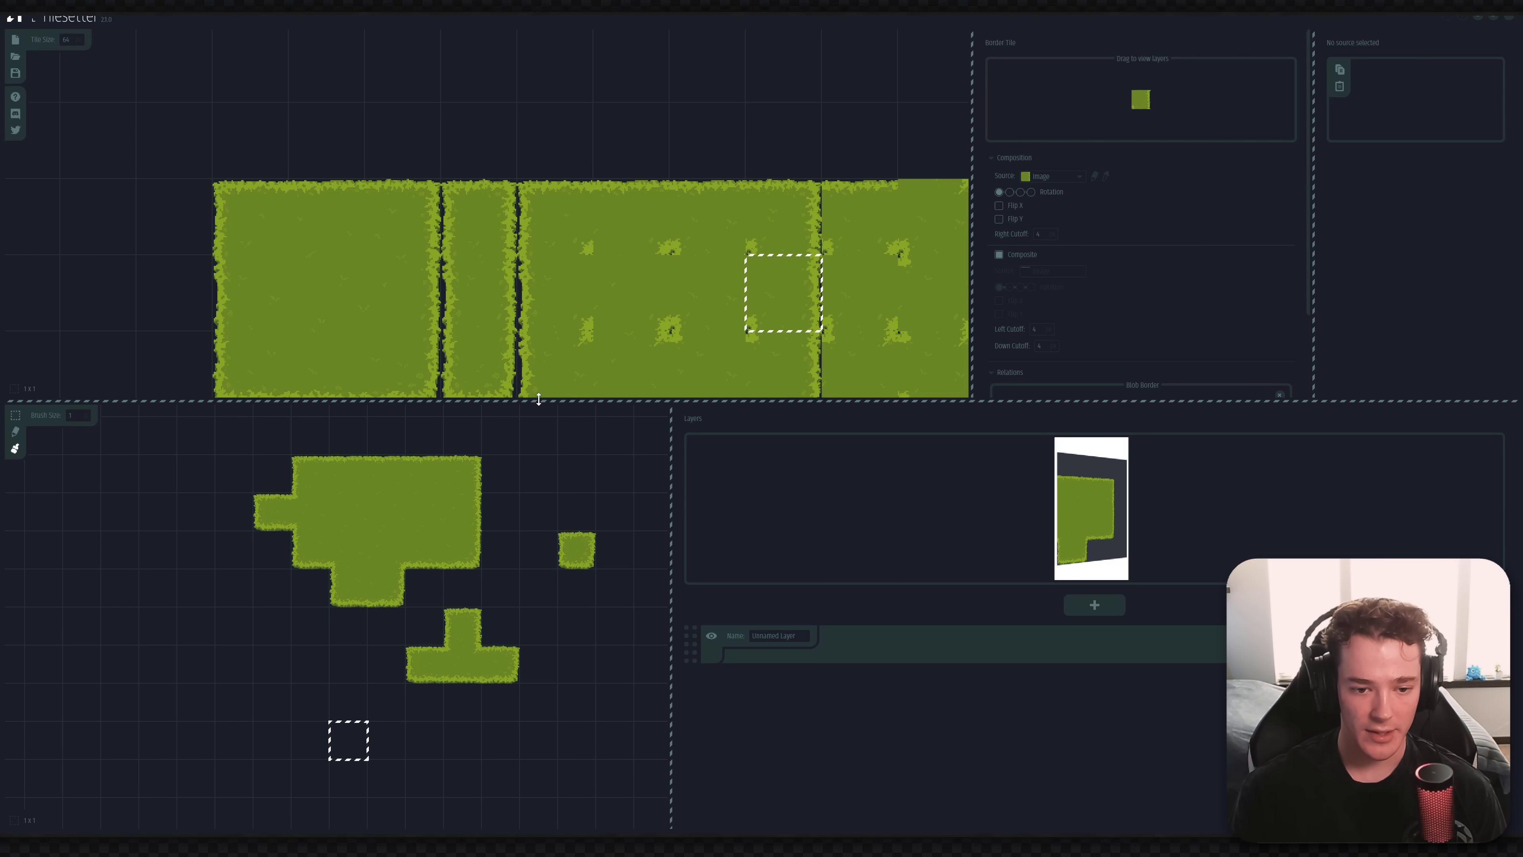
Give more room back to the tileset panel and pan its view around the selected tile.
drag(556, 401, 555, 571)
key(Left)
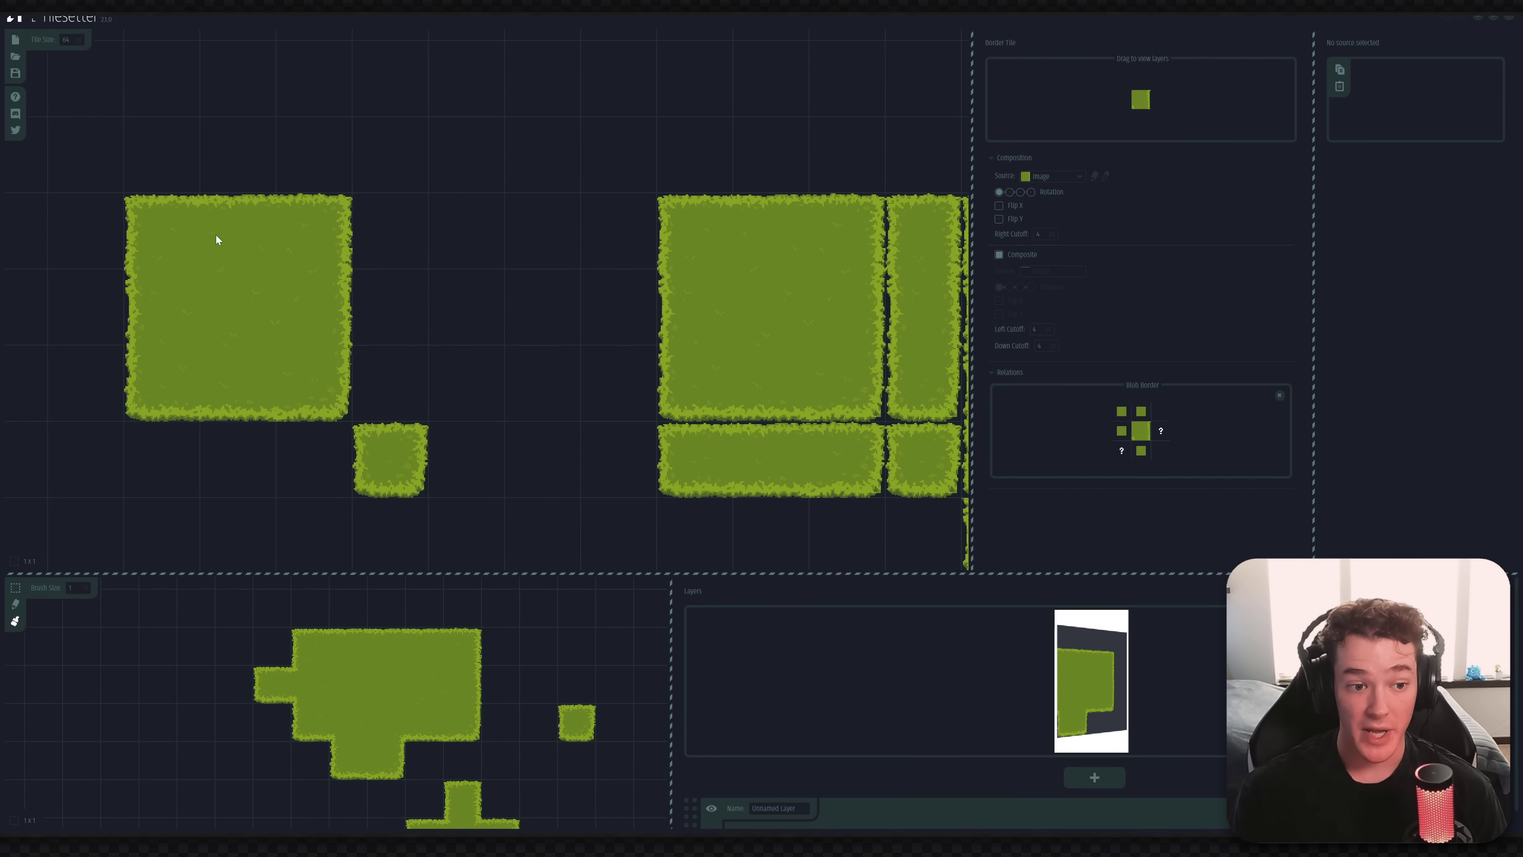
key(Right)
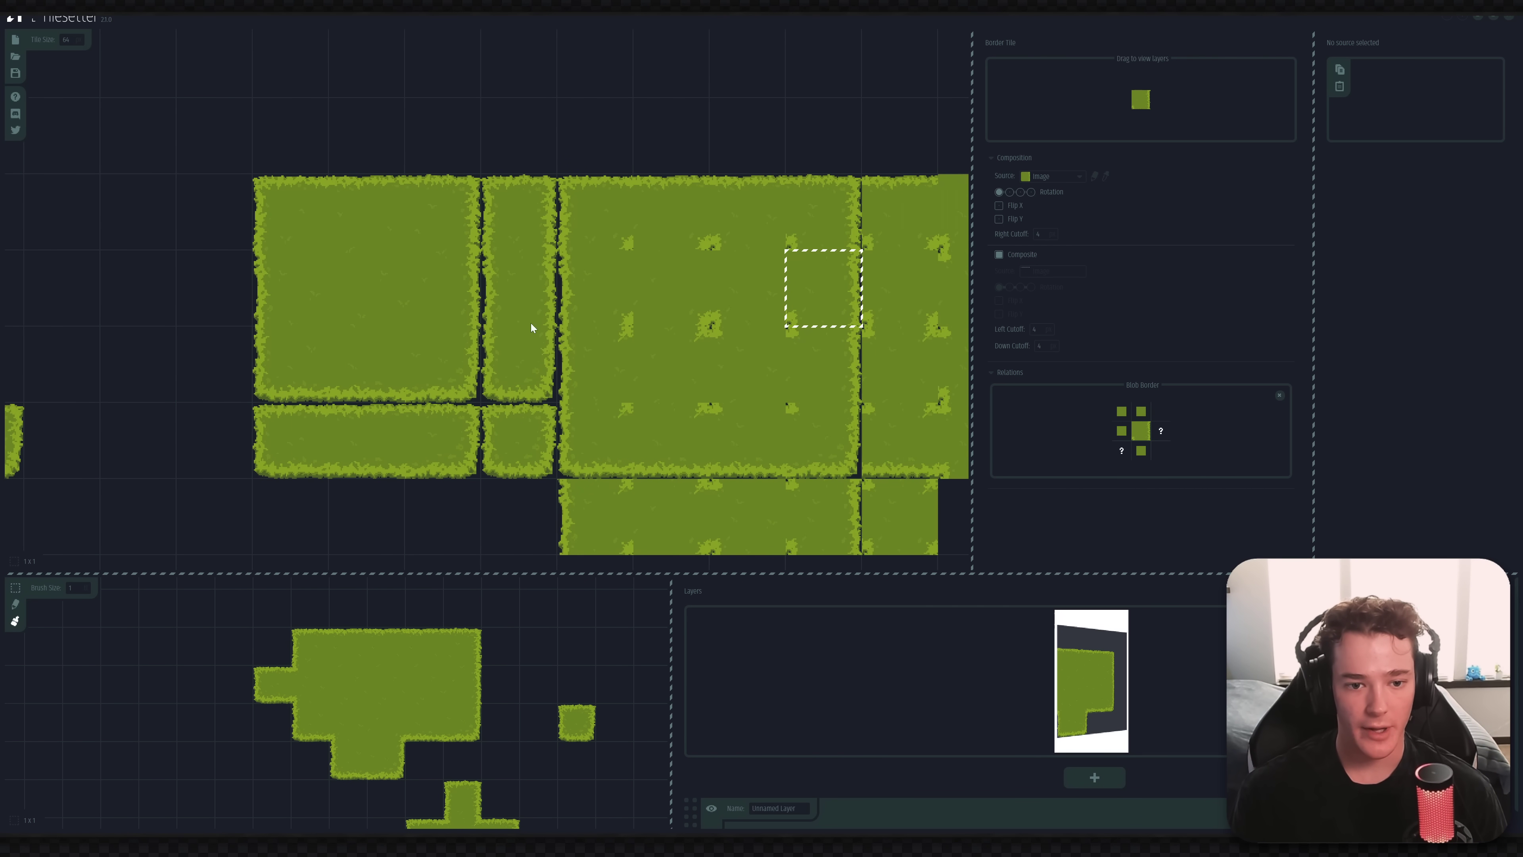
key(Right)
key(Down)
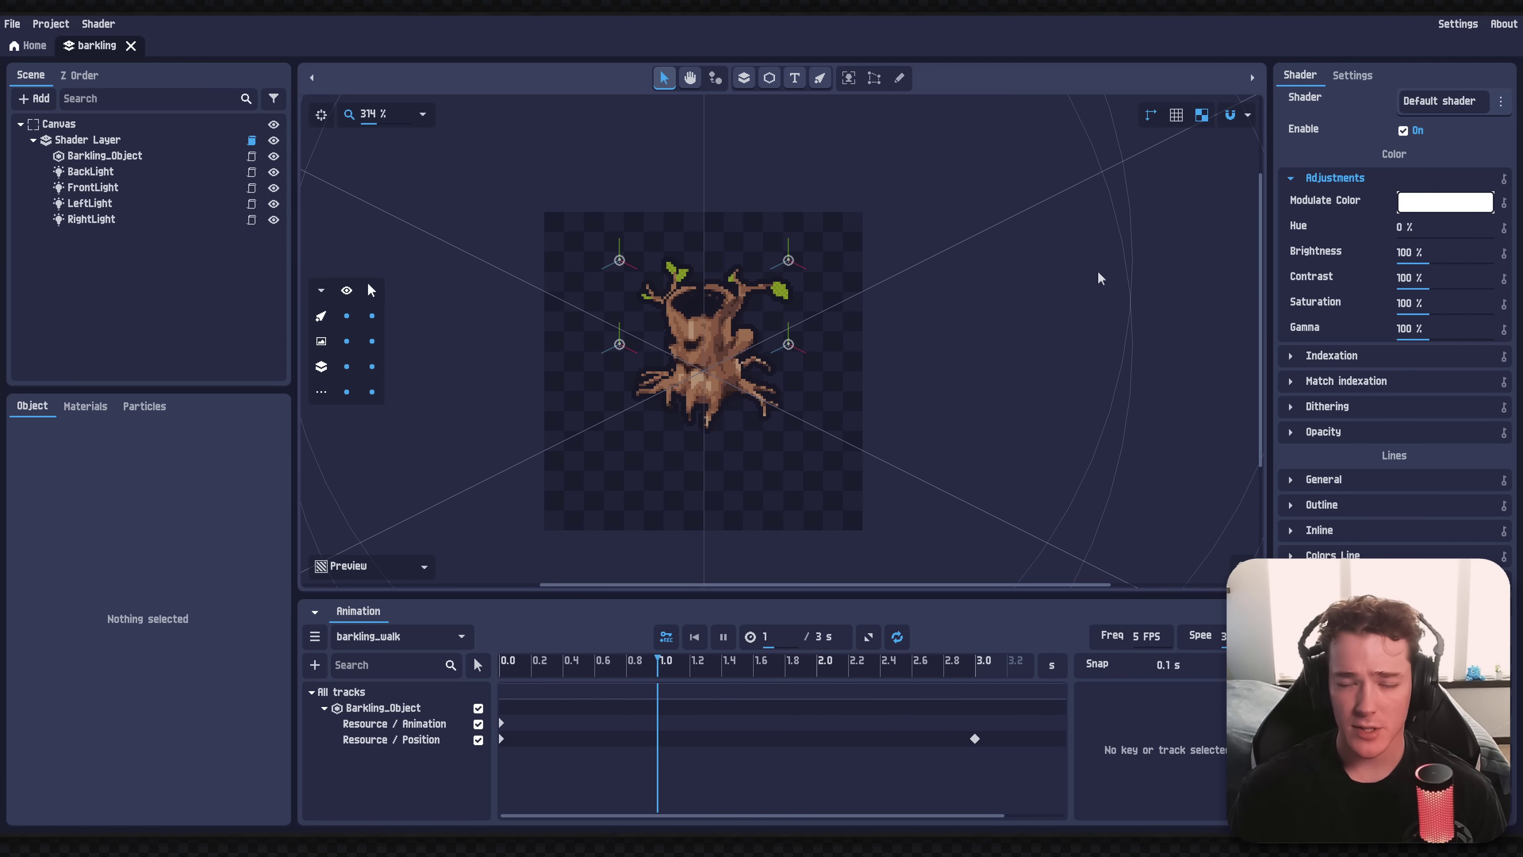
Turn the Shader Layer's 3-D camera view of the barkling sprite, leaving nothing selected.
click(204, 140)
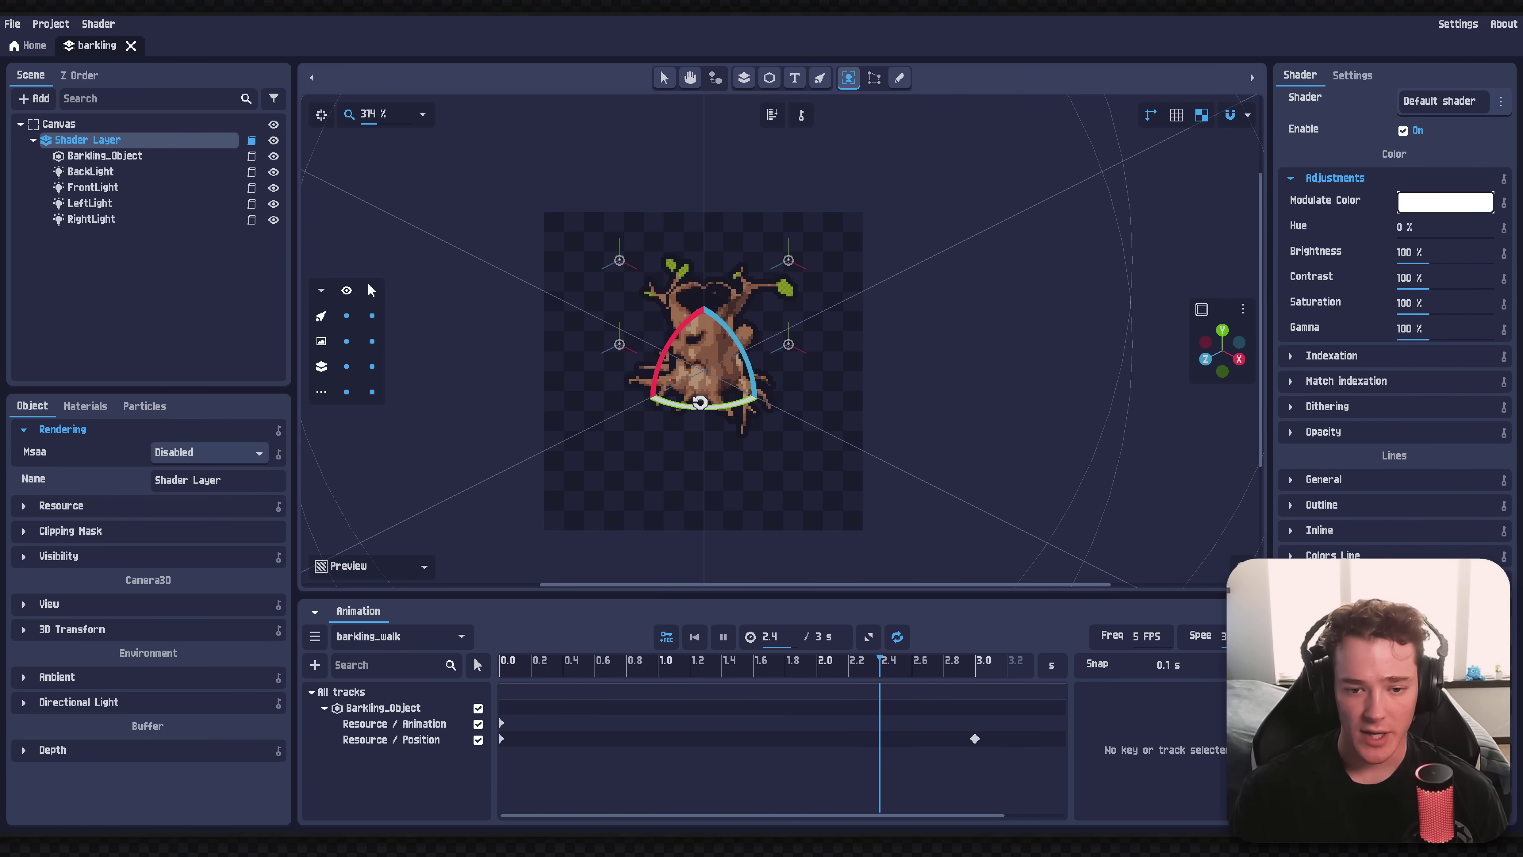
drag(714, 414, 692, 454)
click(833, 467)
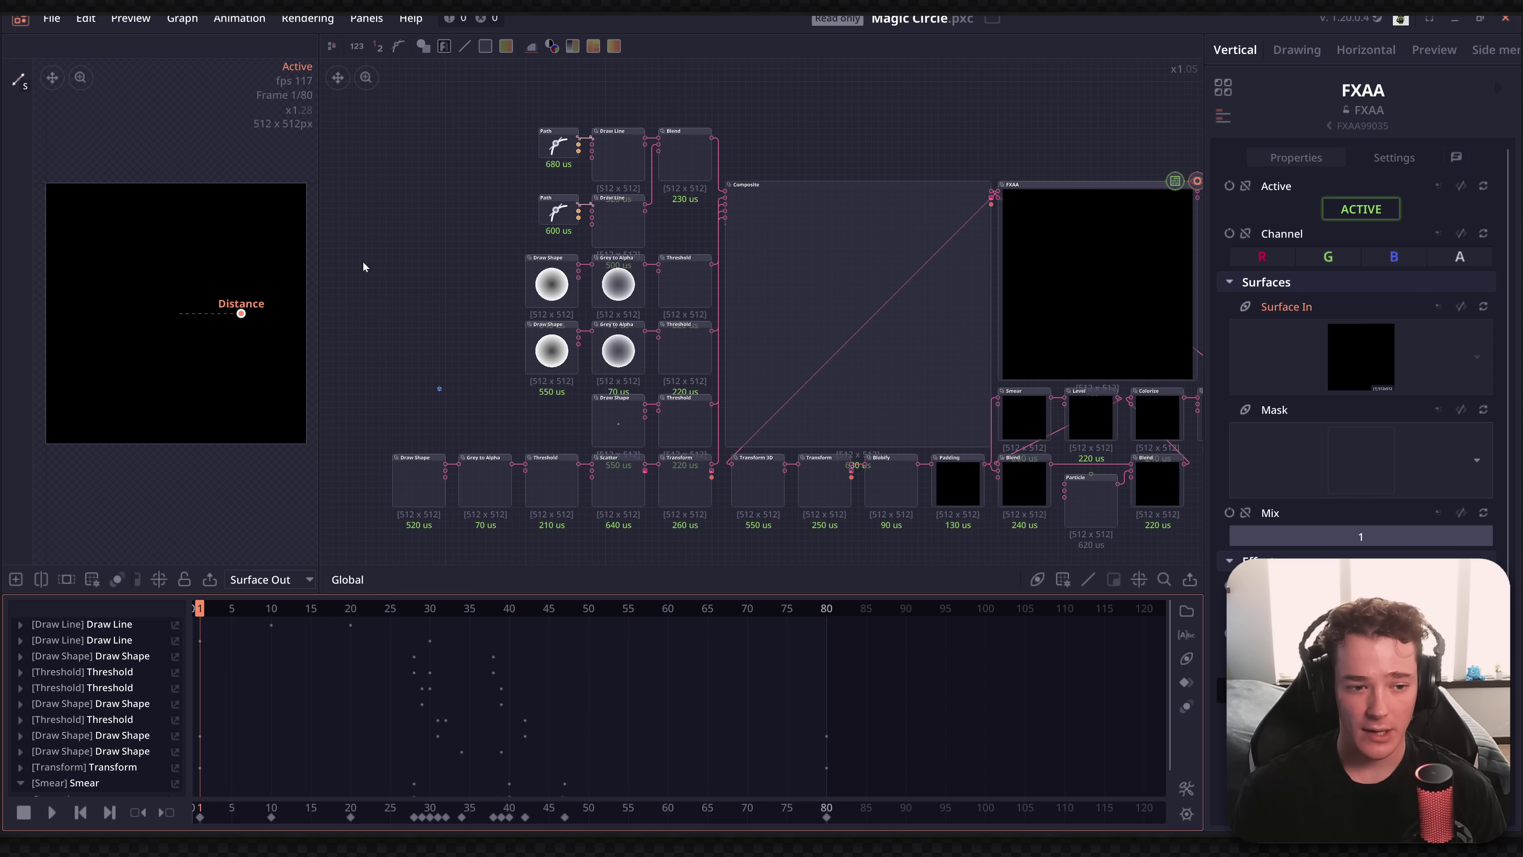
Widen the preview, play the Magic Circle animation, and centre the node graph on Composite.
drag(319, 299, 358, 294)
key(space)
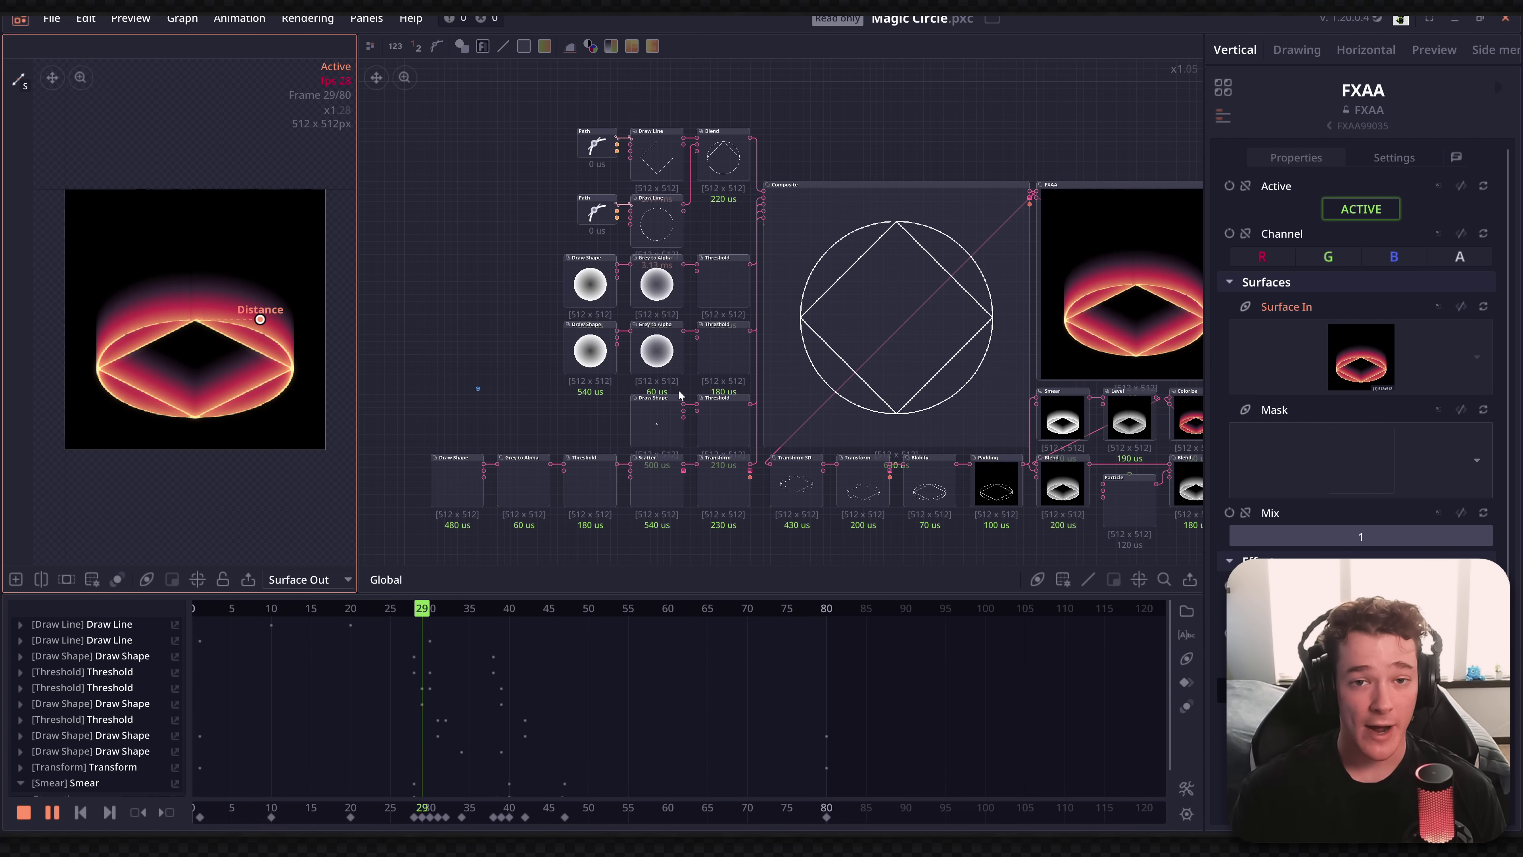
scroll(740, 384, up, 3)
scroll(606, 392, down, 1)
middle_drag(606, 392, 385, 456)
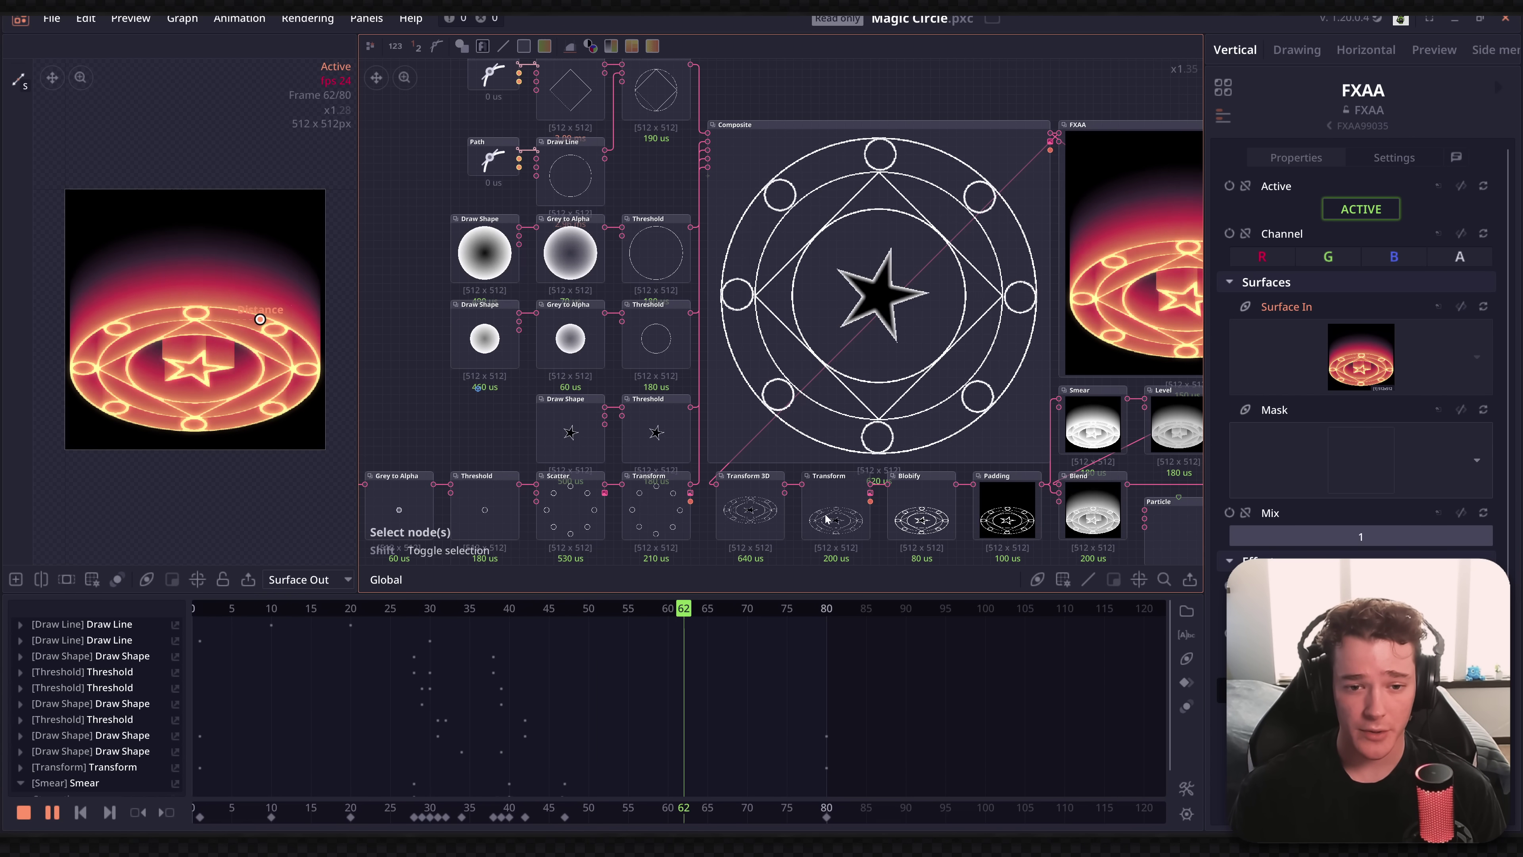
scroll(807, 293, down, 1)
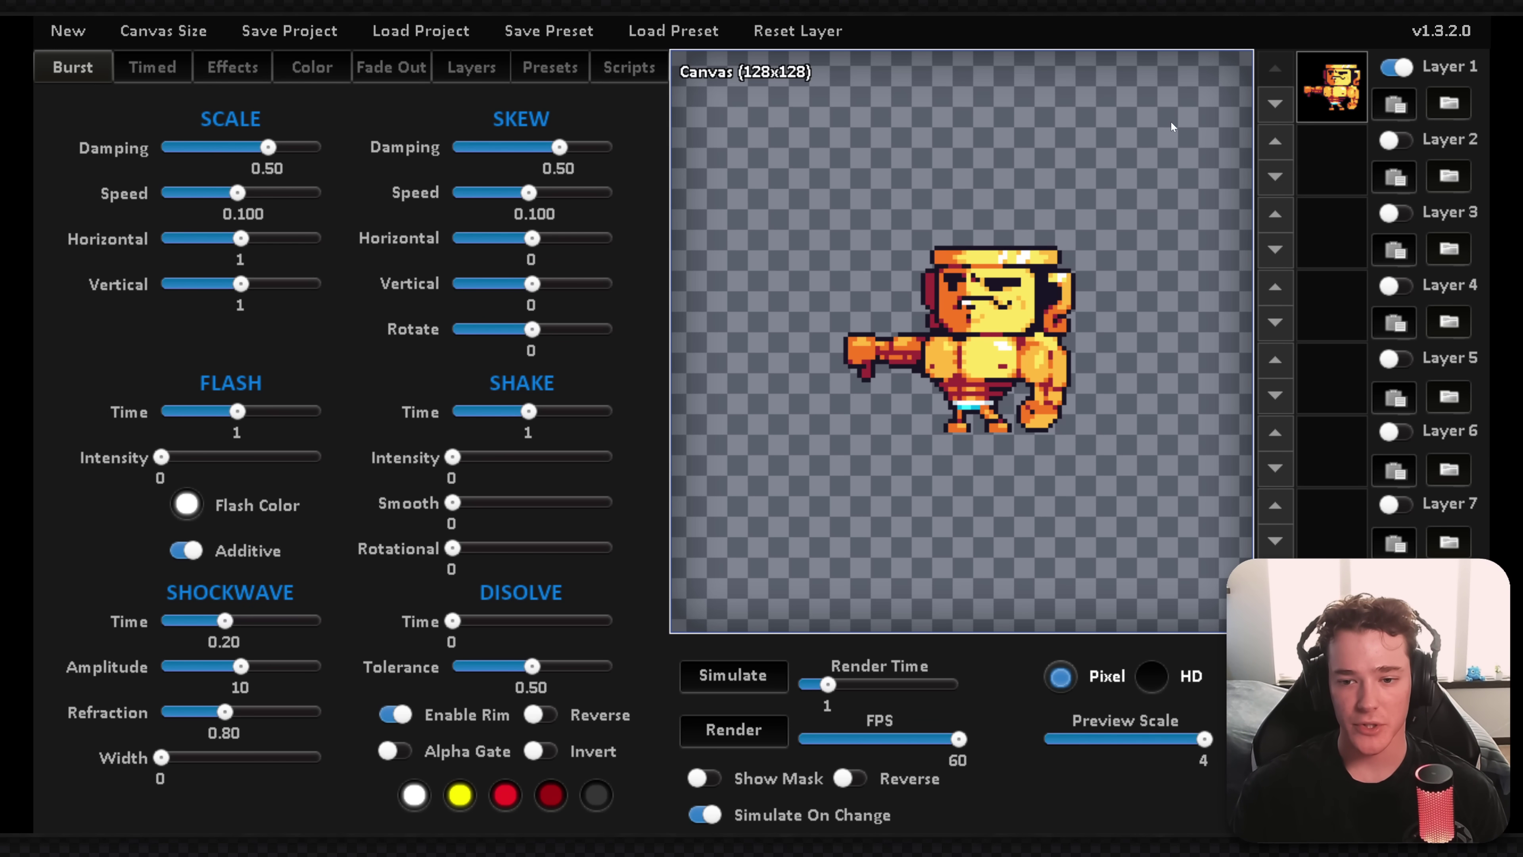
Browse the presets, Burst, Timed and Effects pages, finishing on the Burst settings.
click(545, 71)
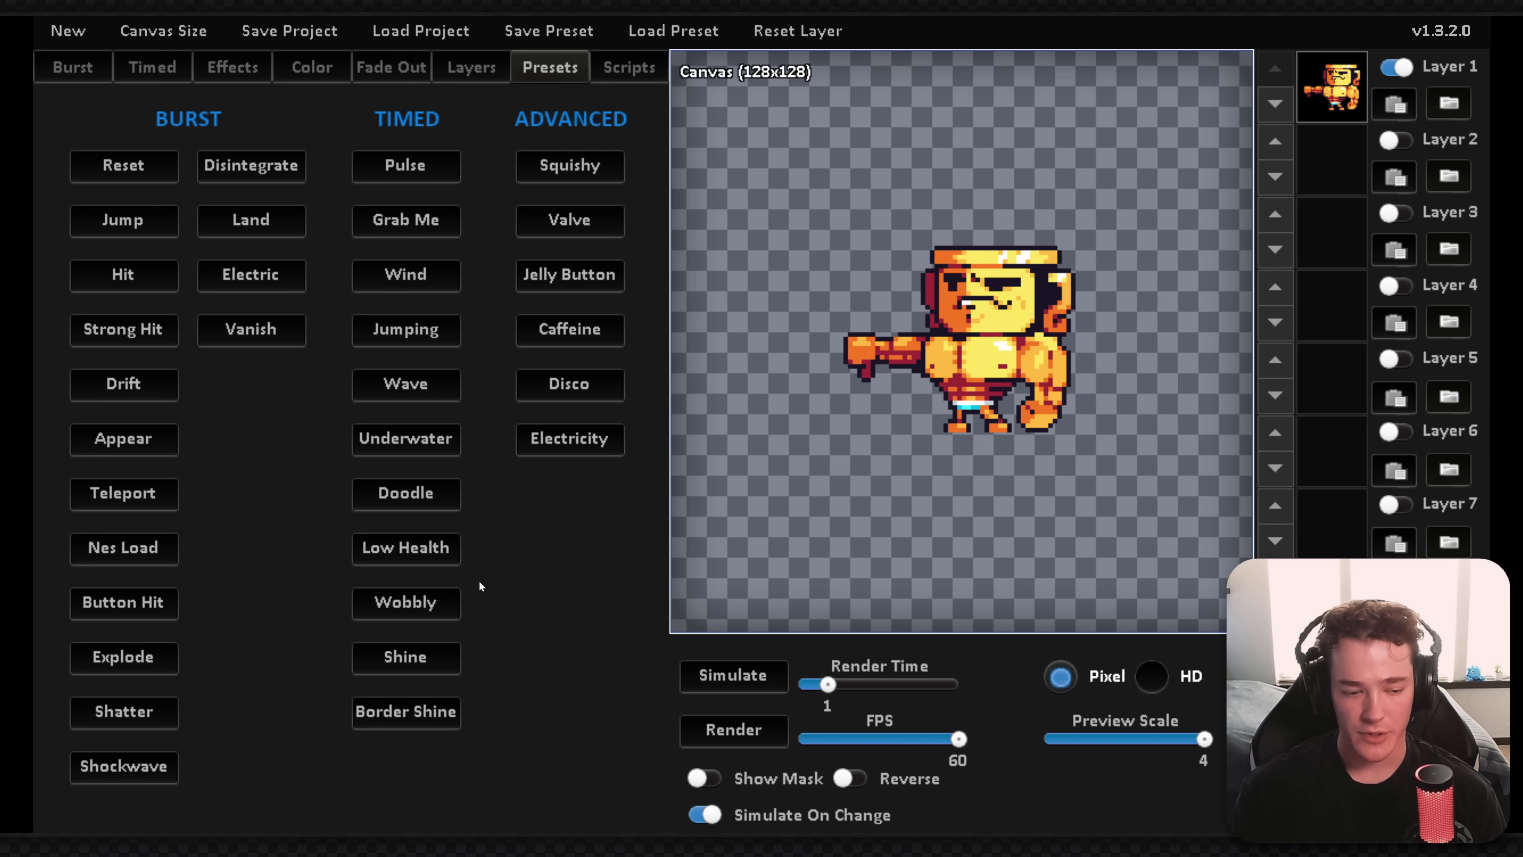
click(73, 67)
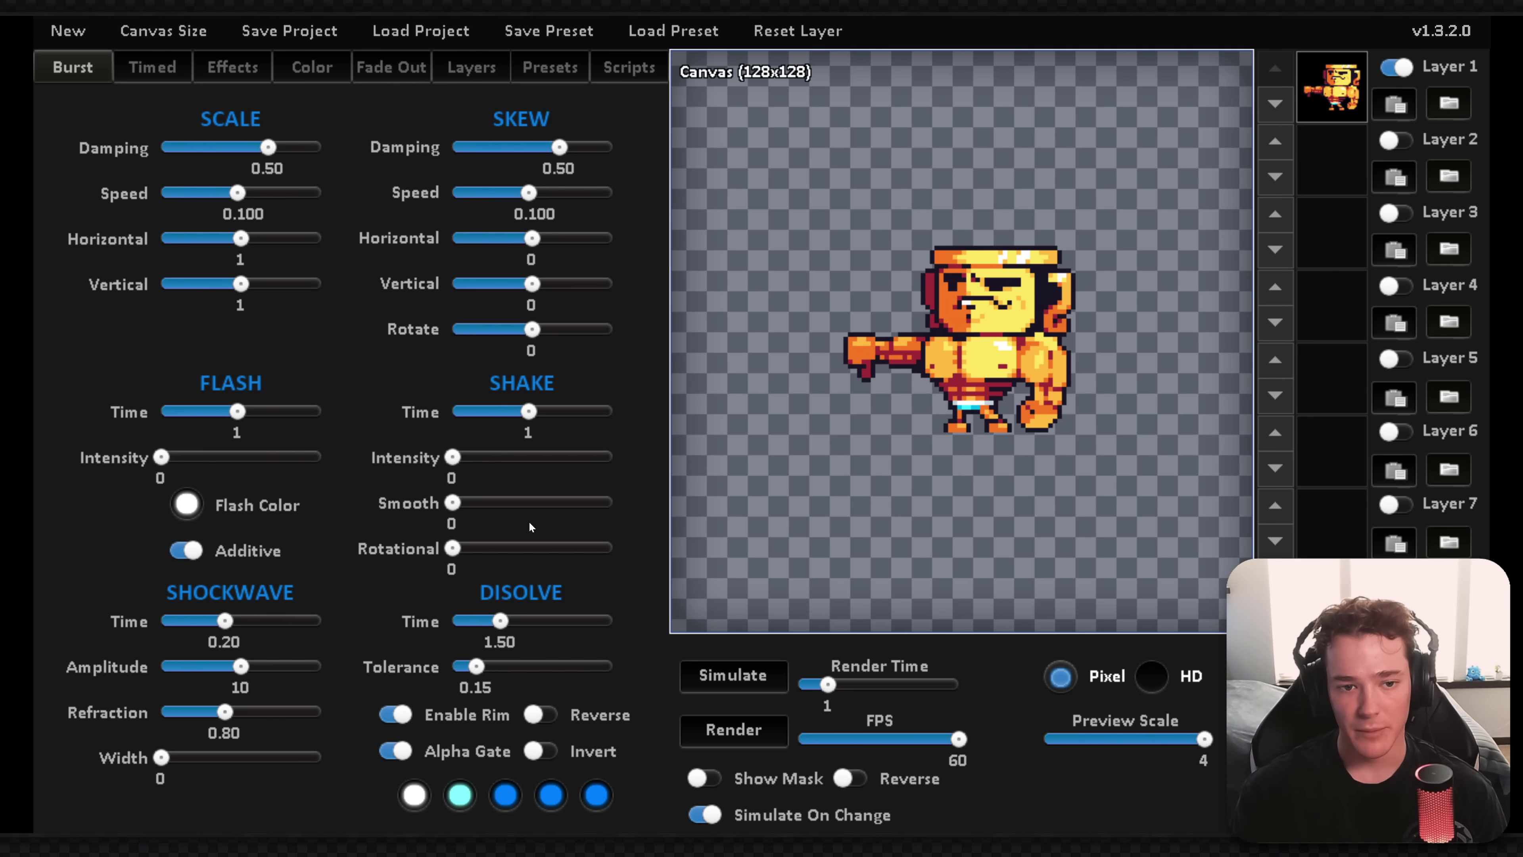
click(152, 67)
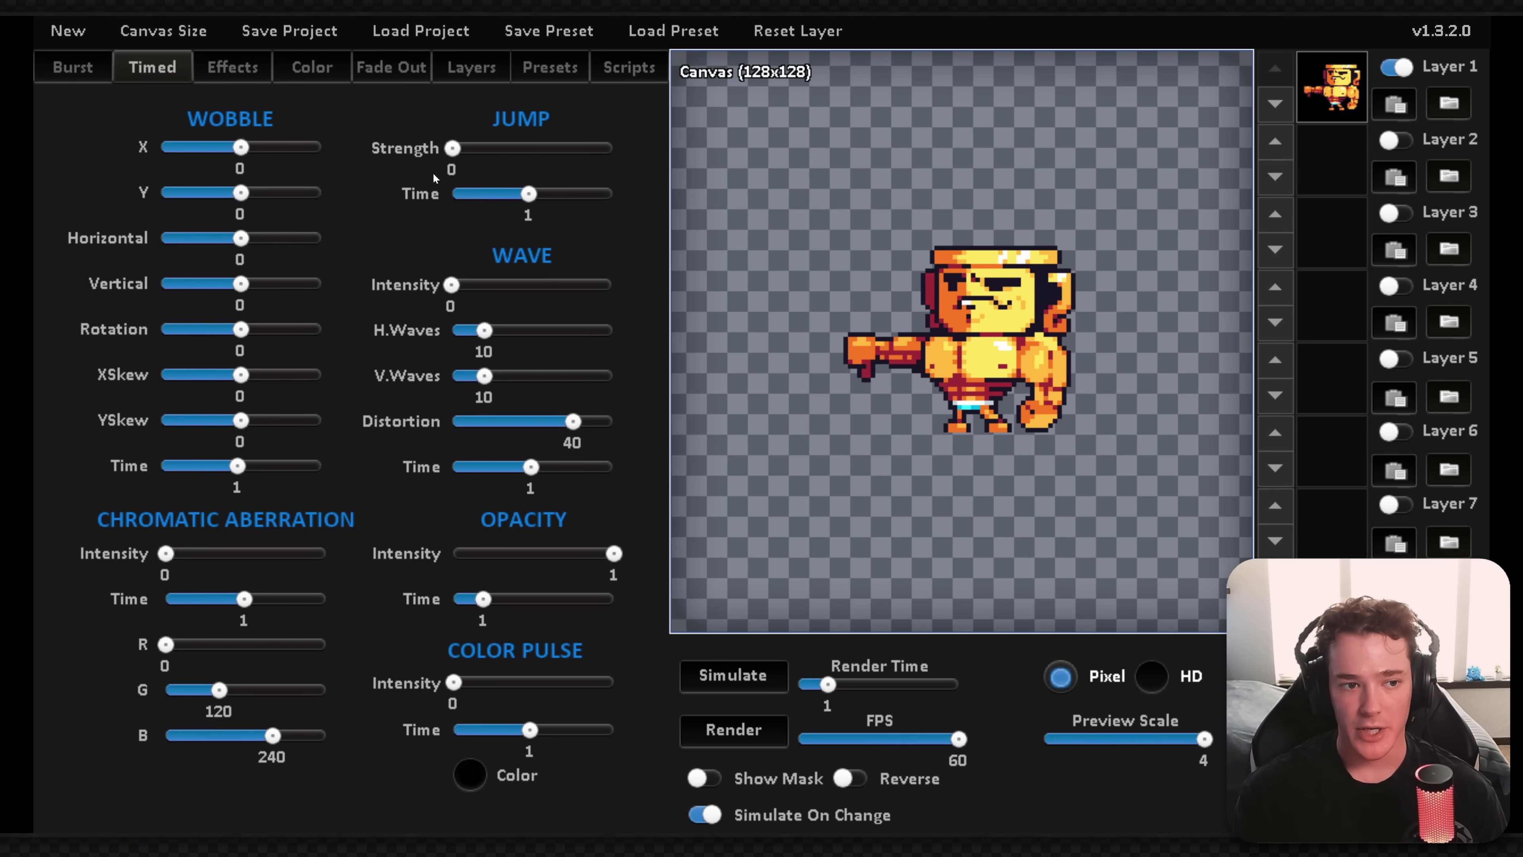
click(235, 68)
click(62, 71)
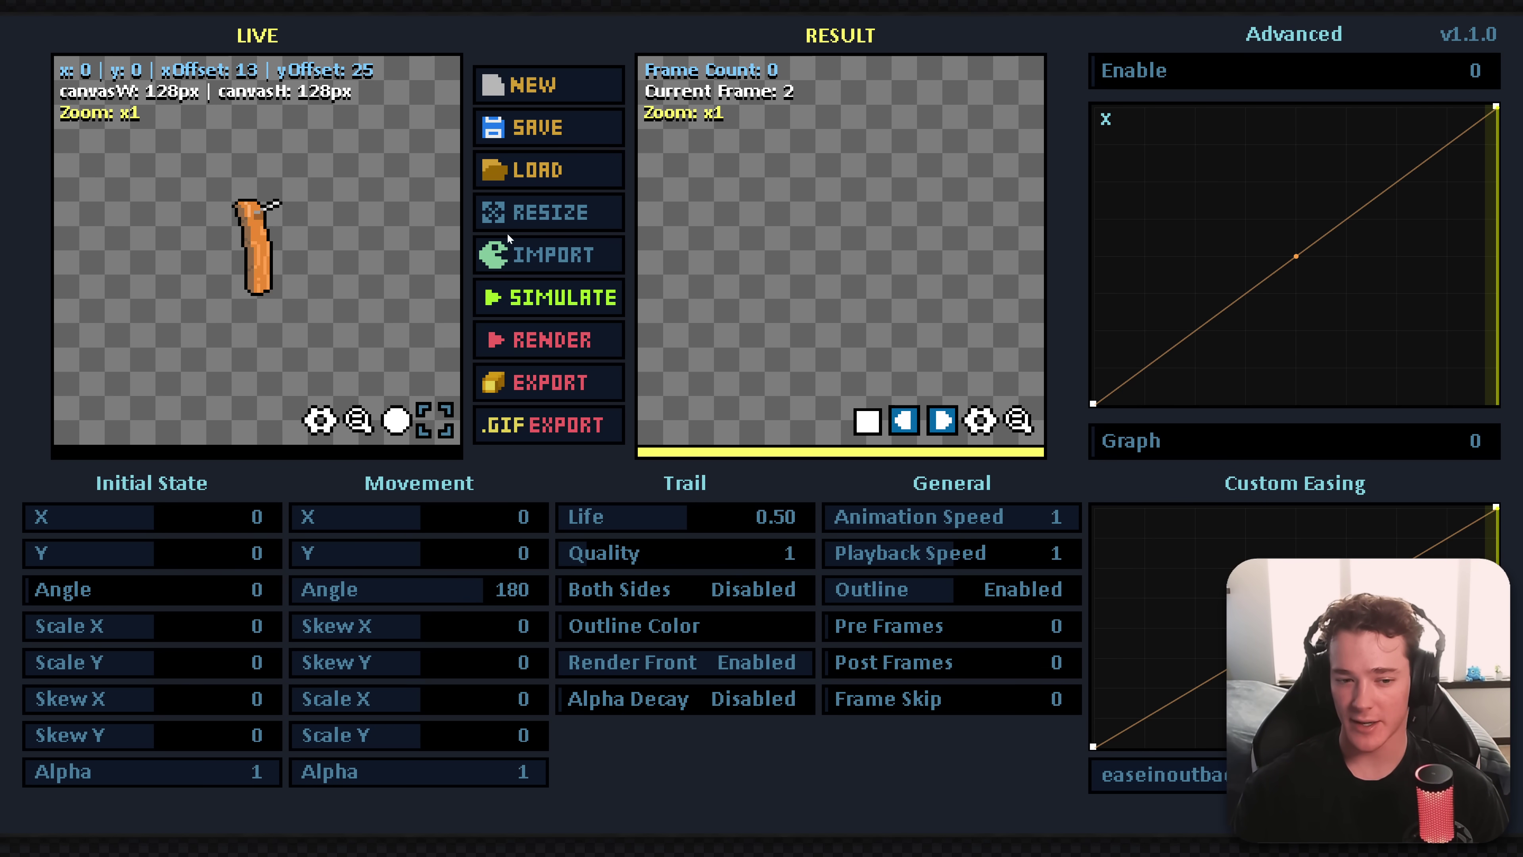
scroll(287, 288, up, 1)
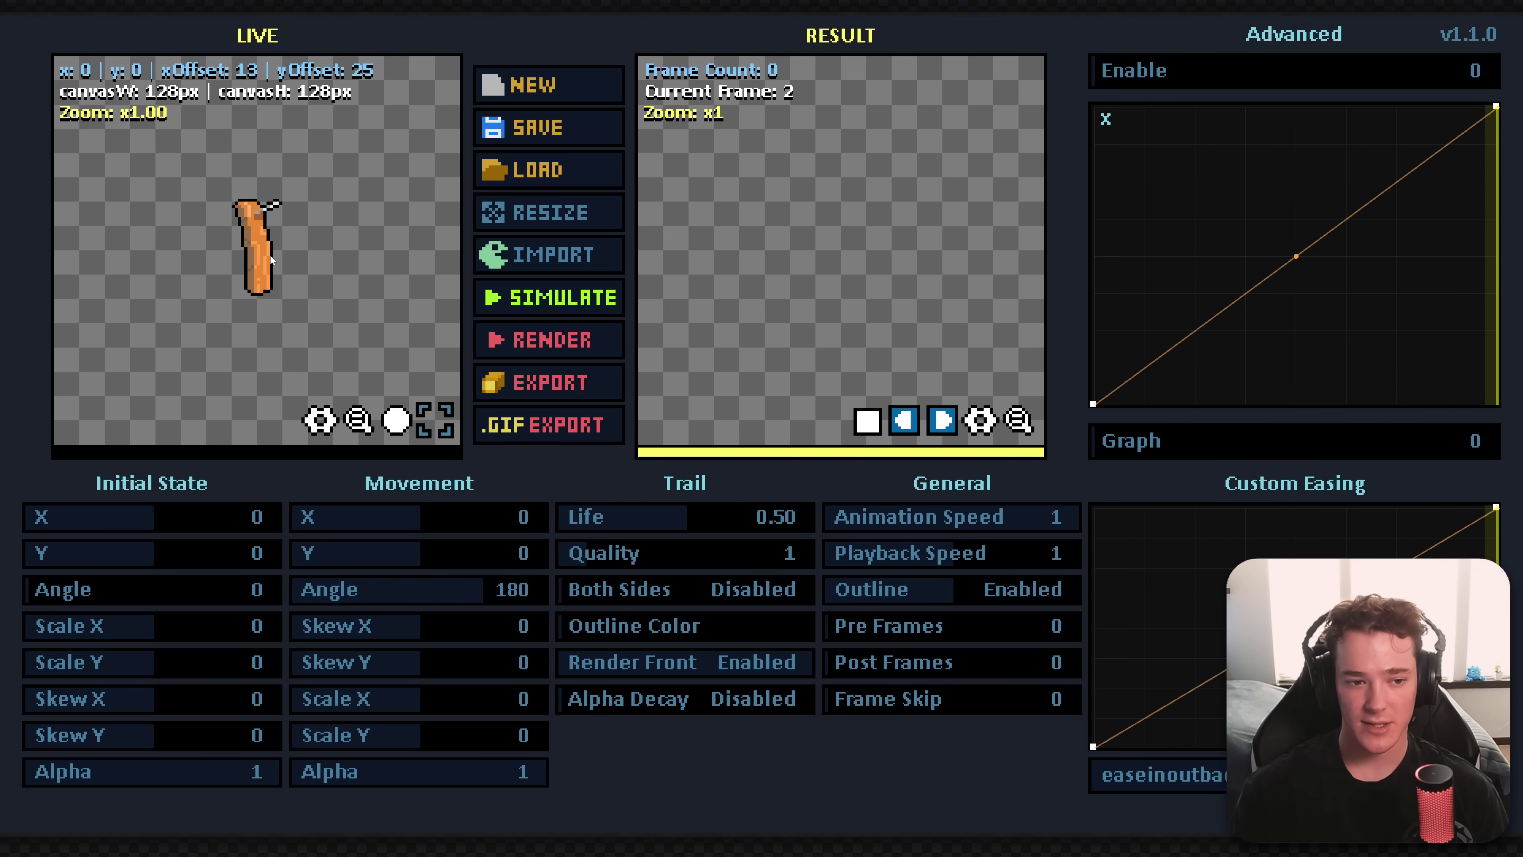
click(555, 296)
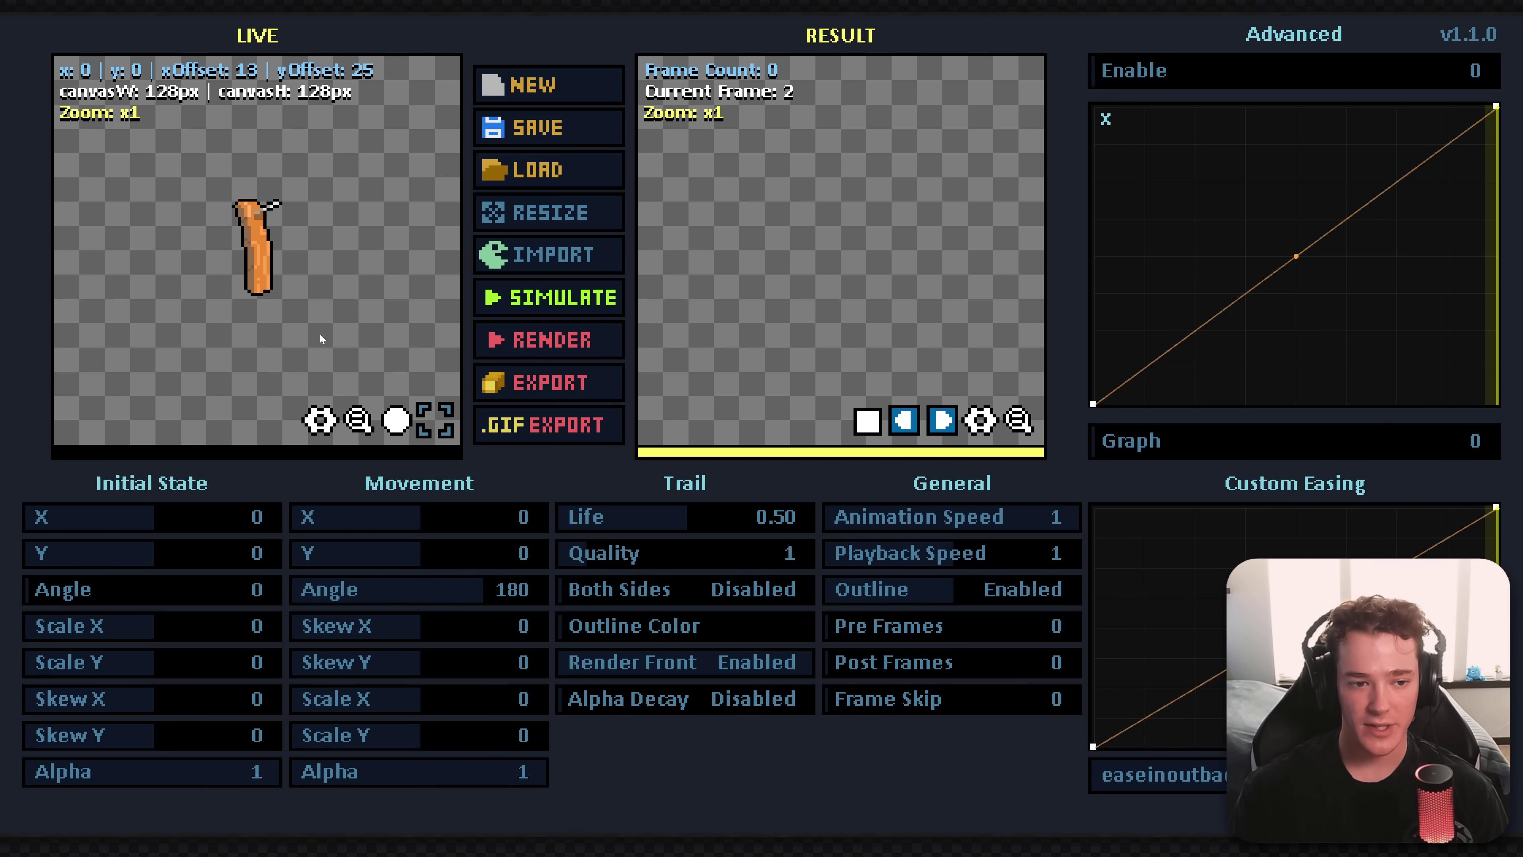
click(489, 307)
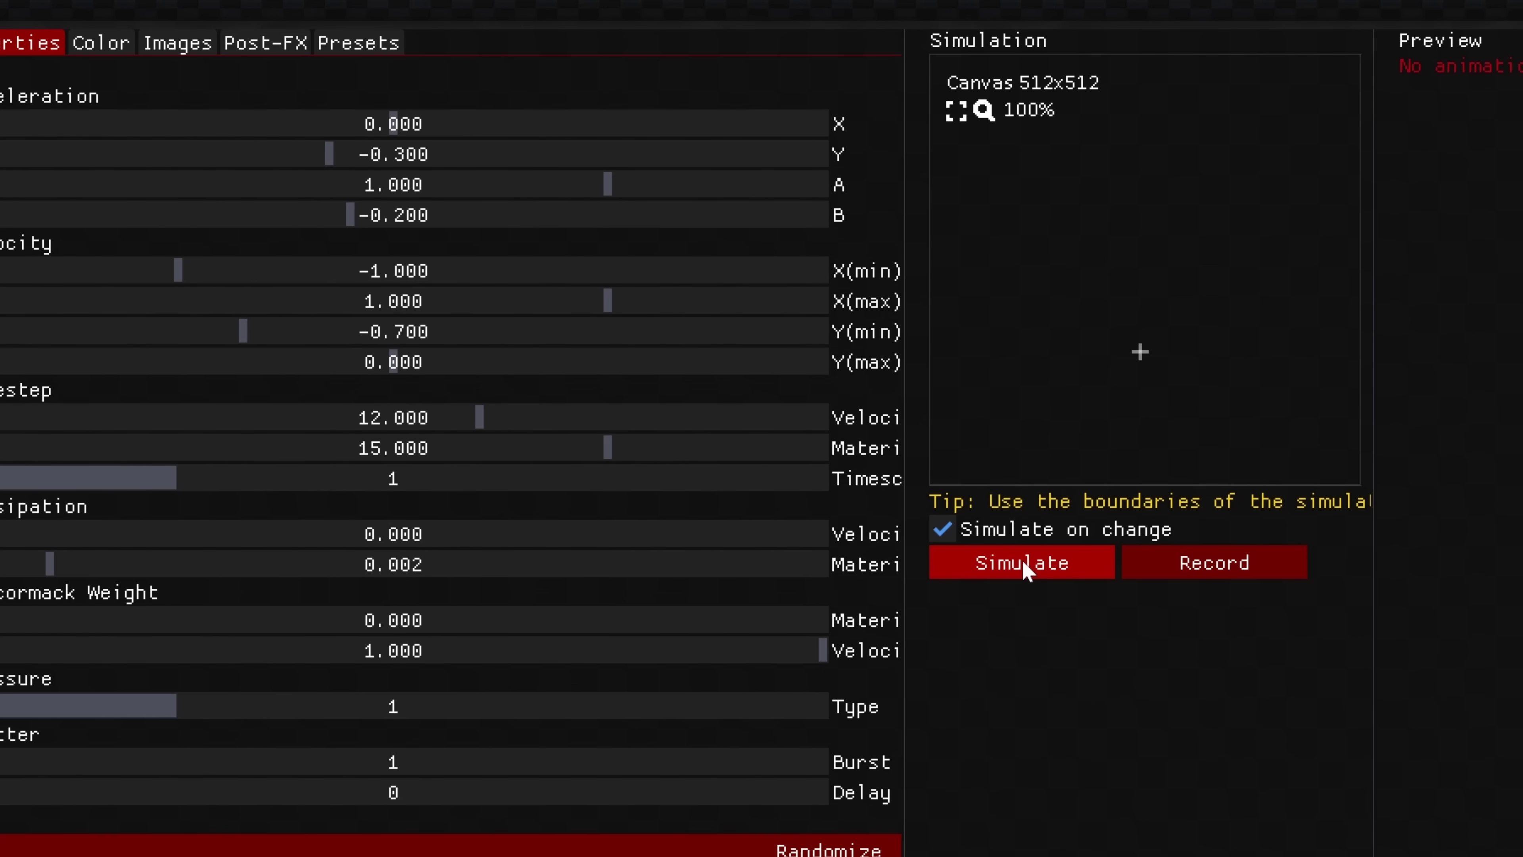
Run the fluid simulation several times to spawn fresh fluid puffs.
click(1026, 570)
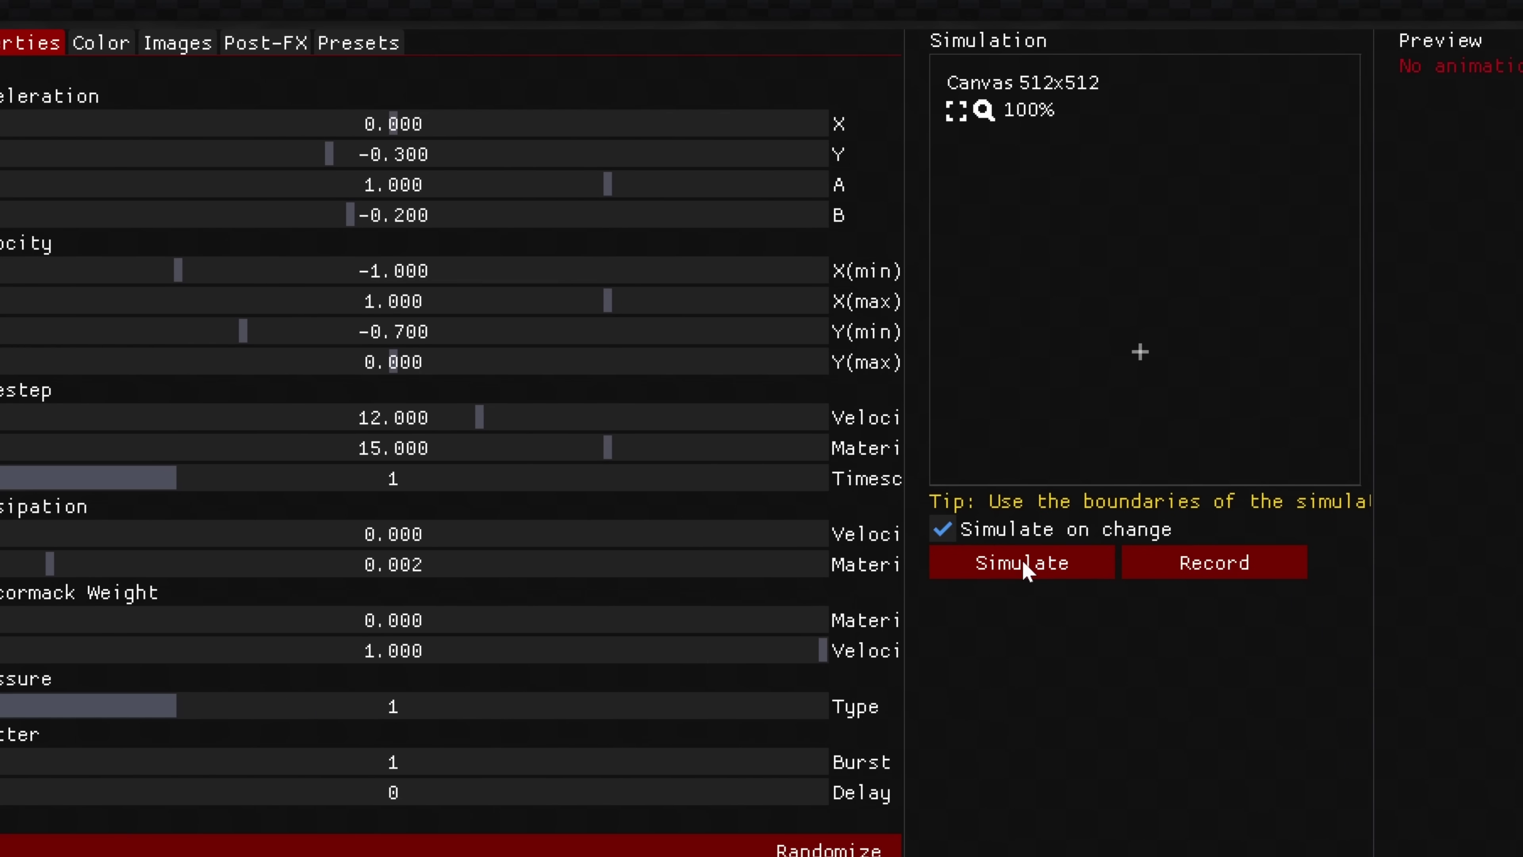
click(1054, 570)
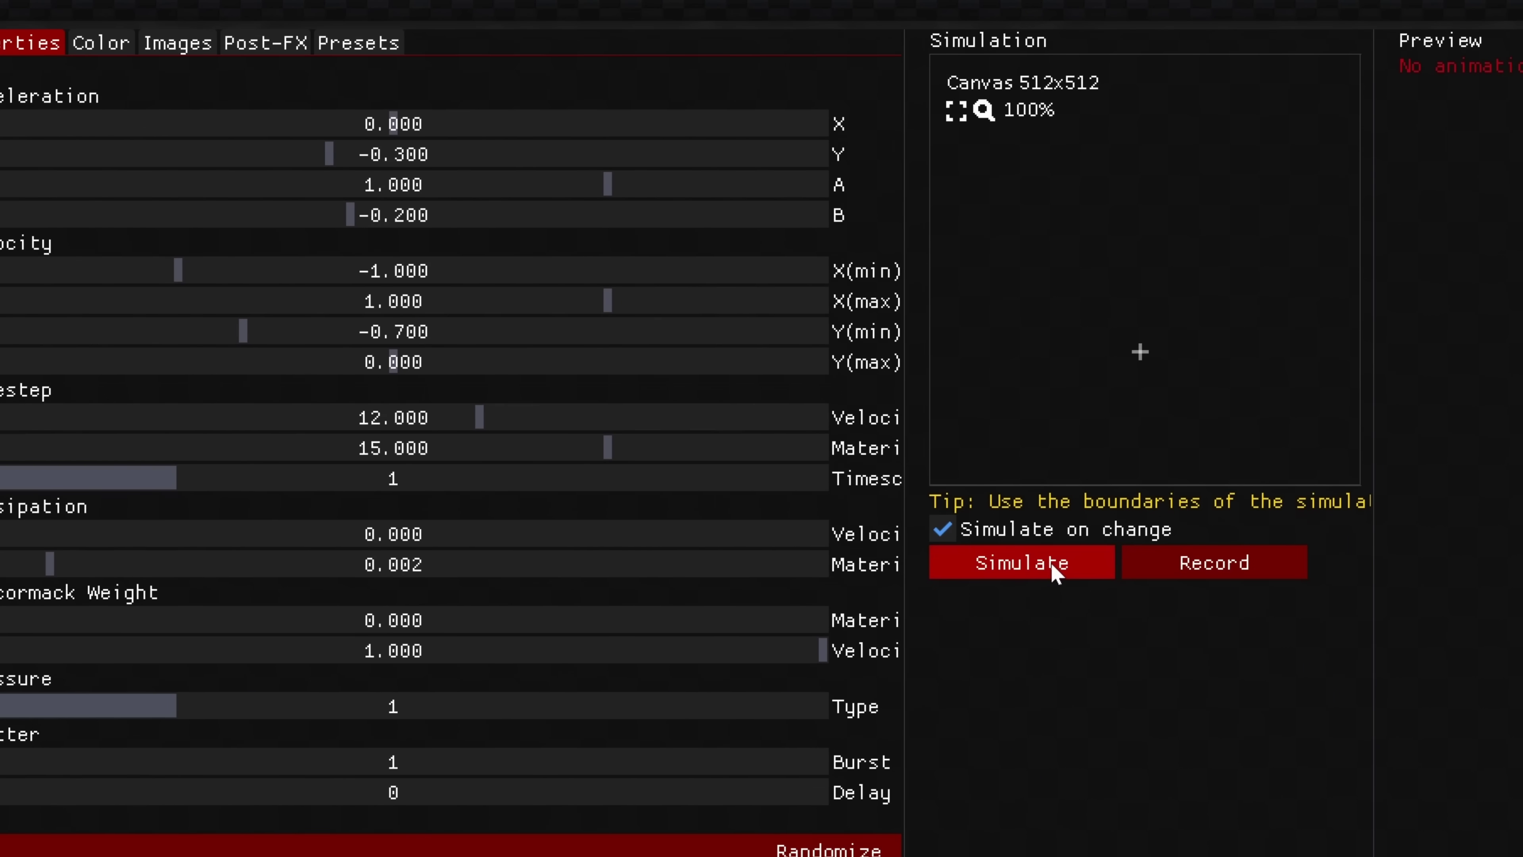
click(101, 42)
click(31, 43)
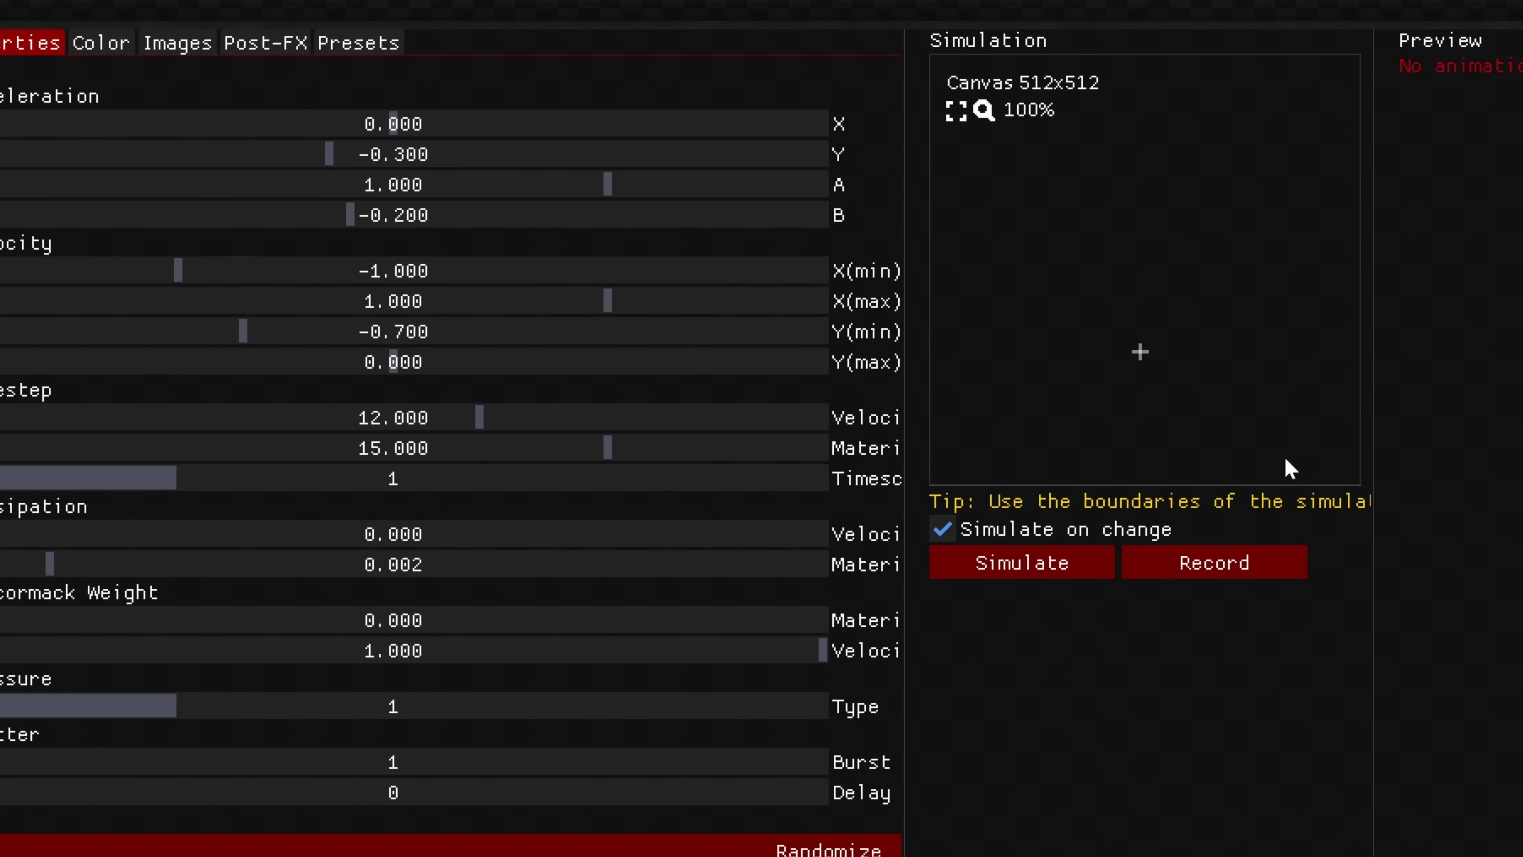
click(1092, 566)
click(1074, 570)
On the Color page, try the Blood 3 and Magic 3 presets, settling on Magic 2.
click(87, 43)
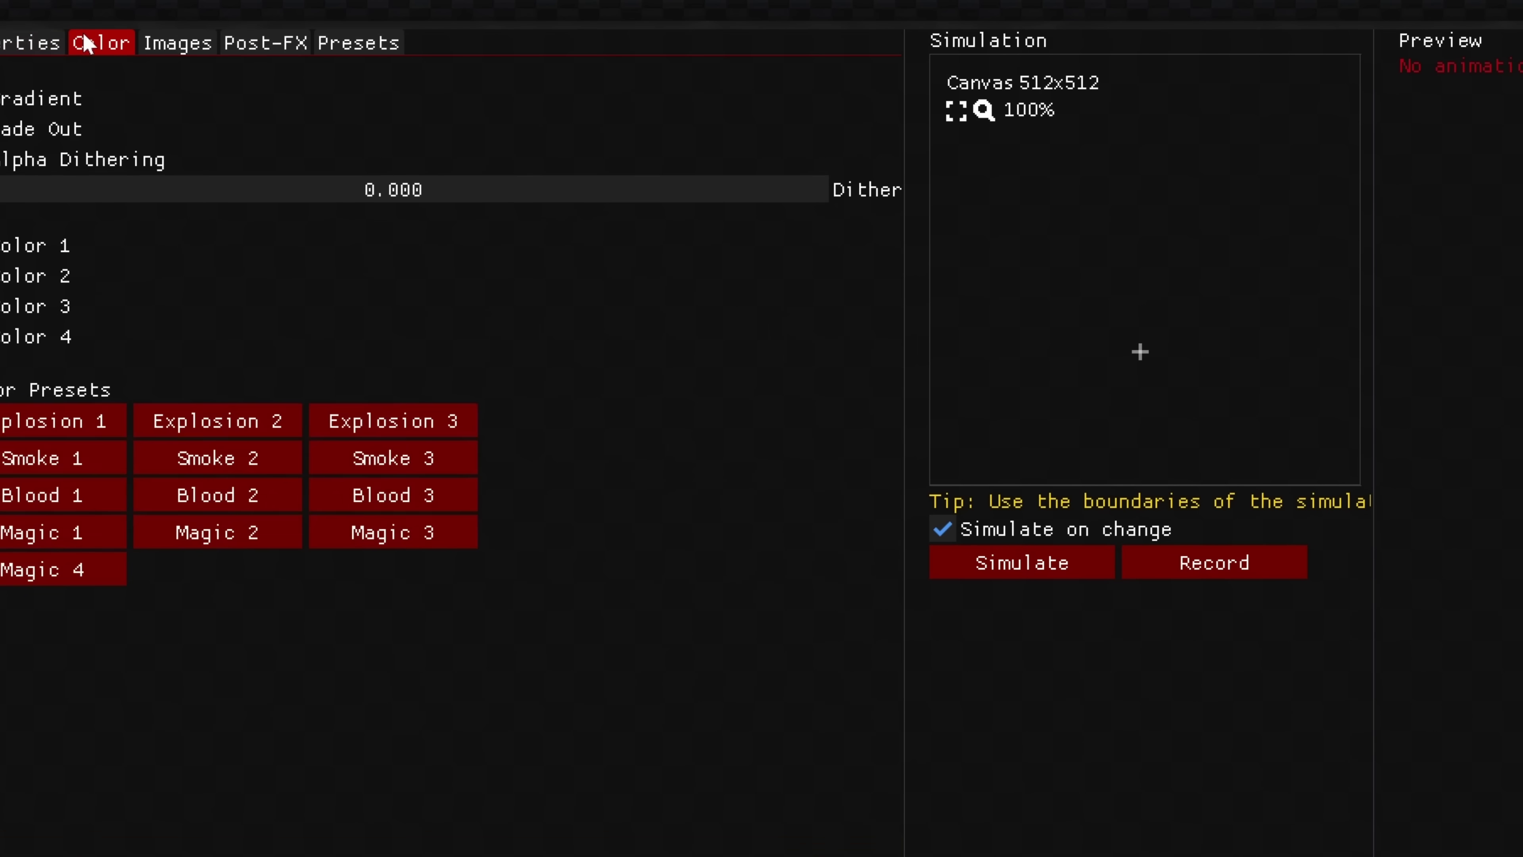
click(1091, 566)
click(381, 503)
click(407, 540)
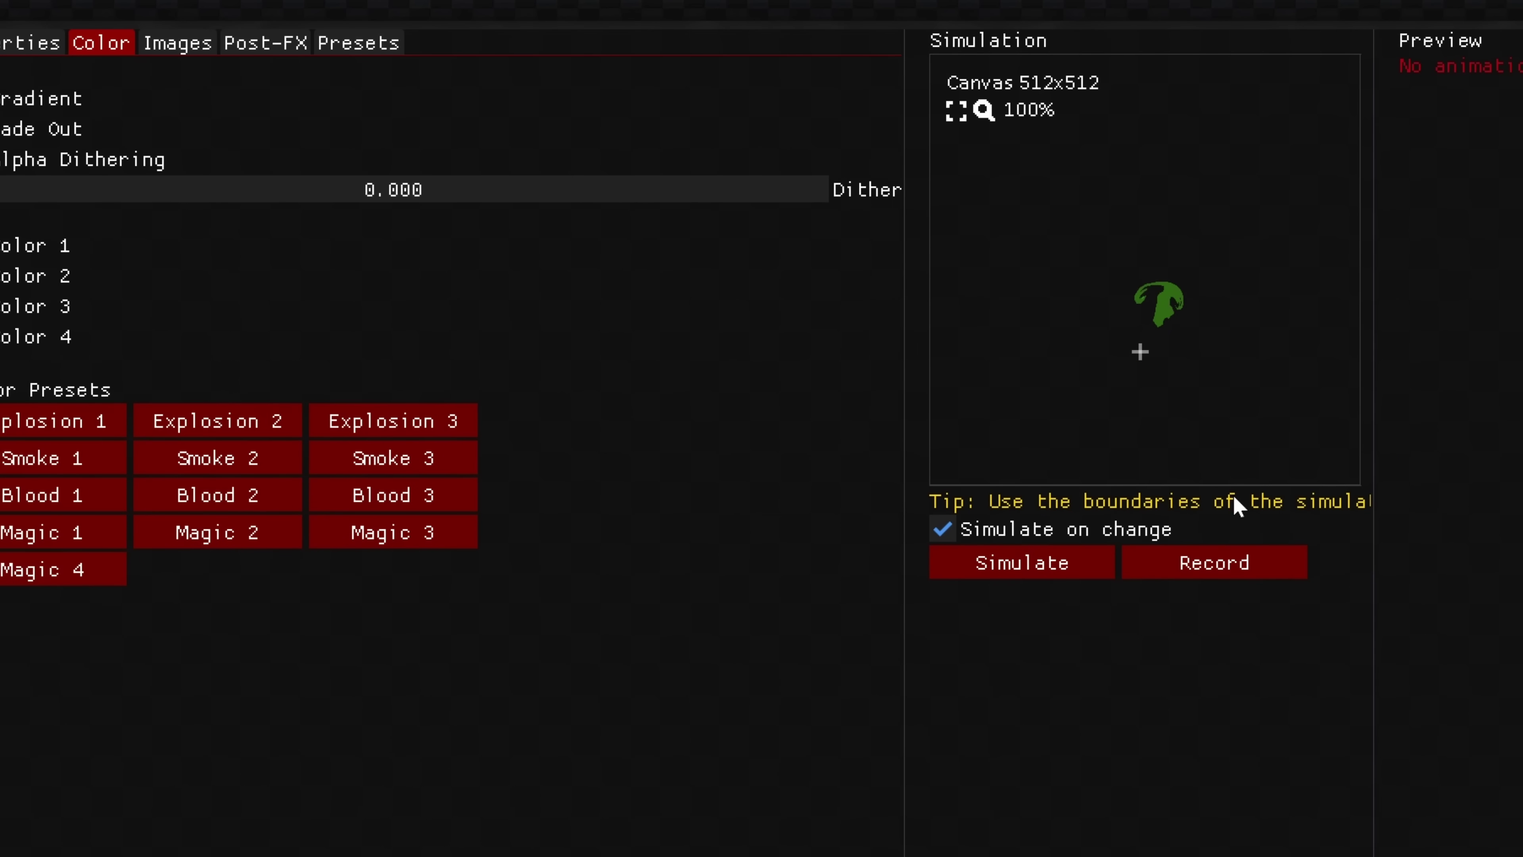
click(279, 528)
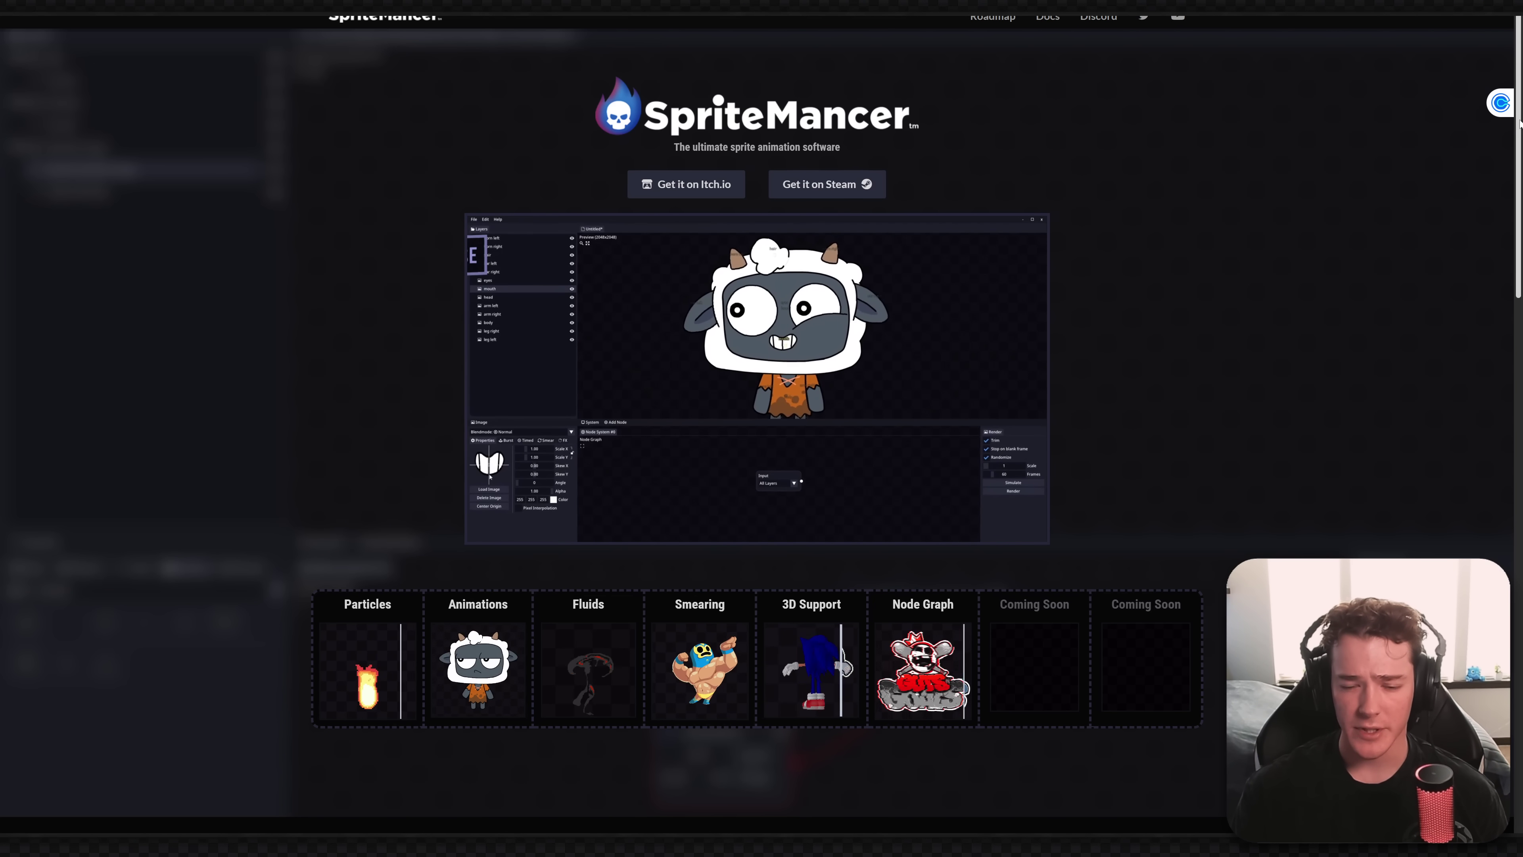
Scroll past the CREATE, ANIMATE and SPECIAL FX sections to the itch.io and Steam links.
scroll(1520, 123, down, 1)
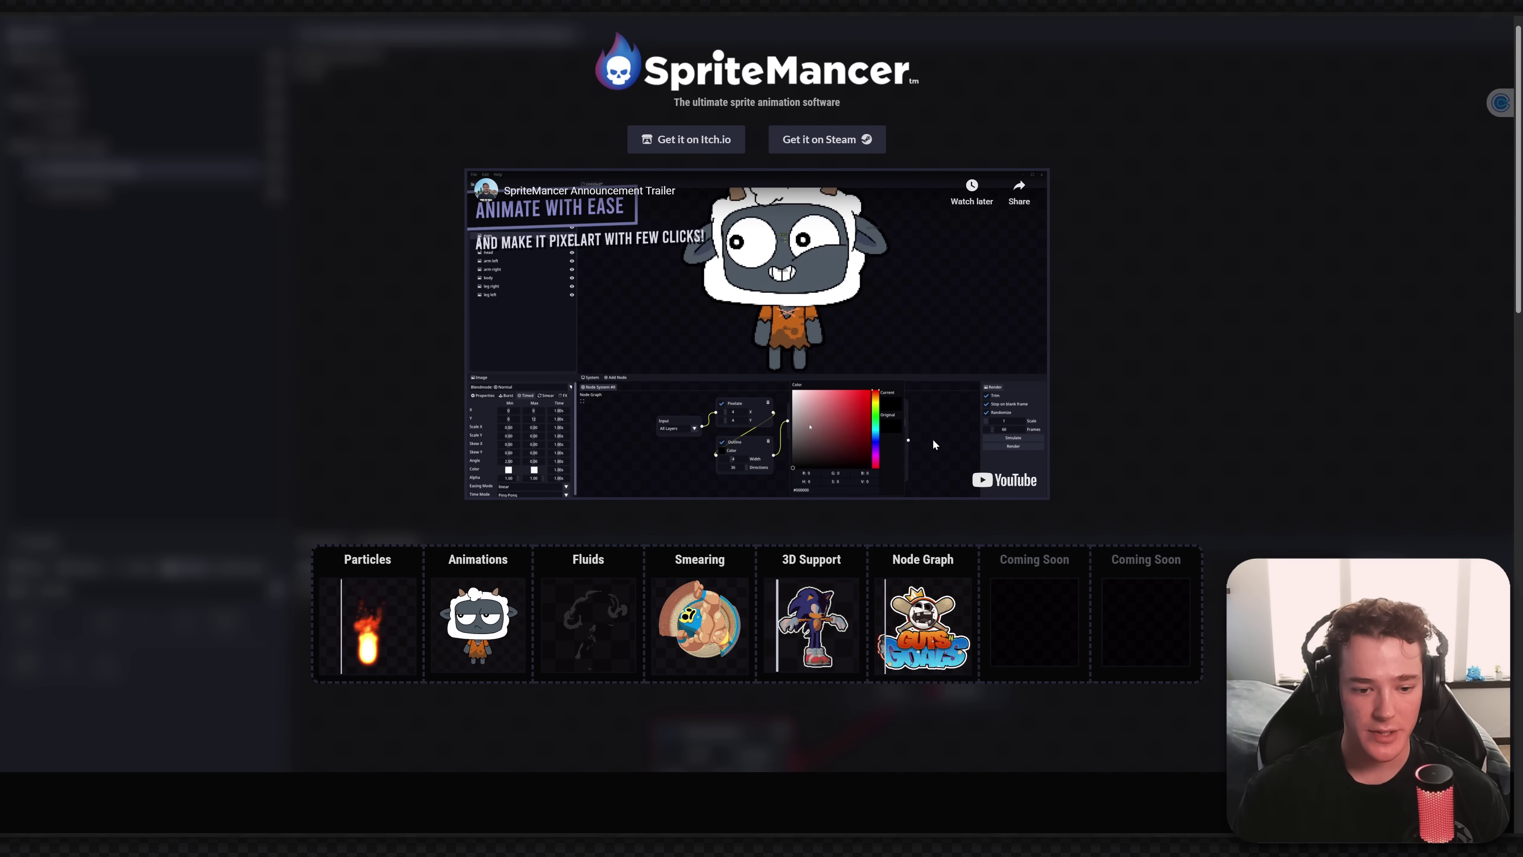
scroll(377, 626, down, 1)
scroll(673, 473, down, 5)
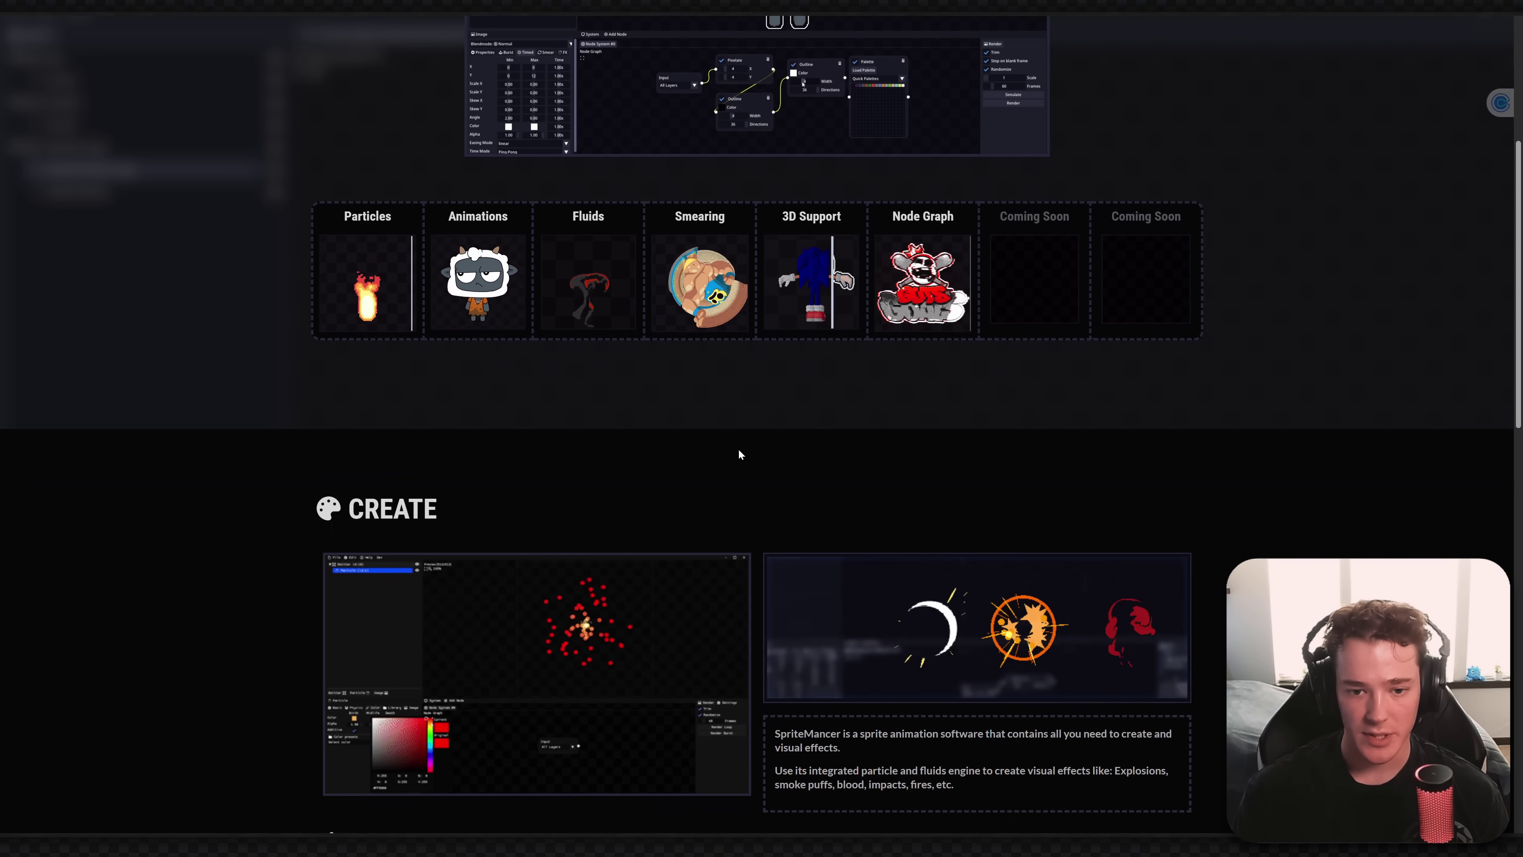
scroll(887, 416, down, 1)
scroll(908, 442, up, 2)
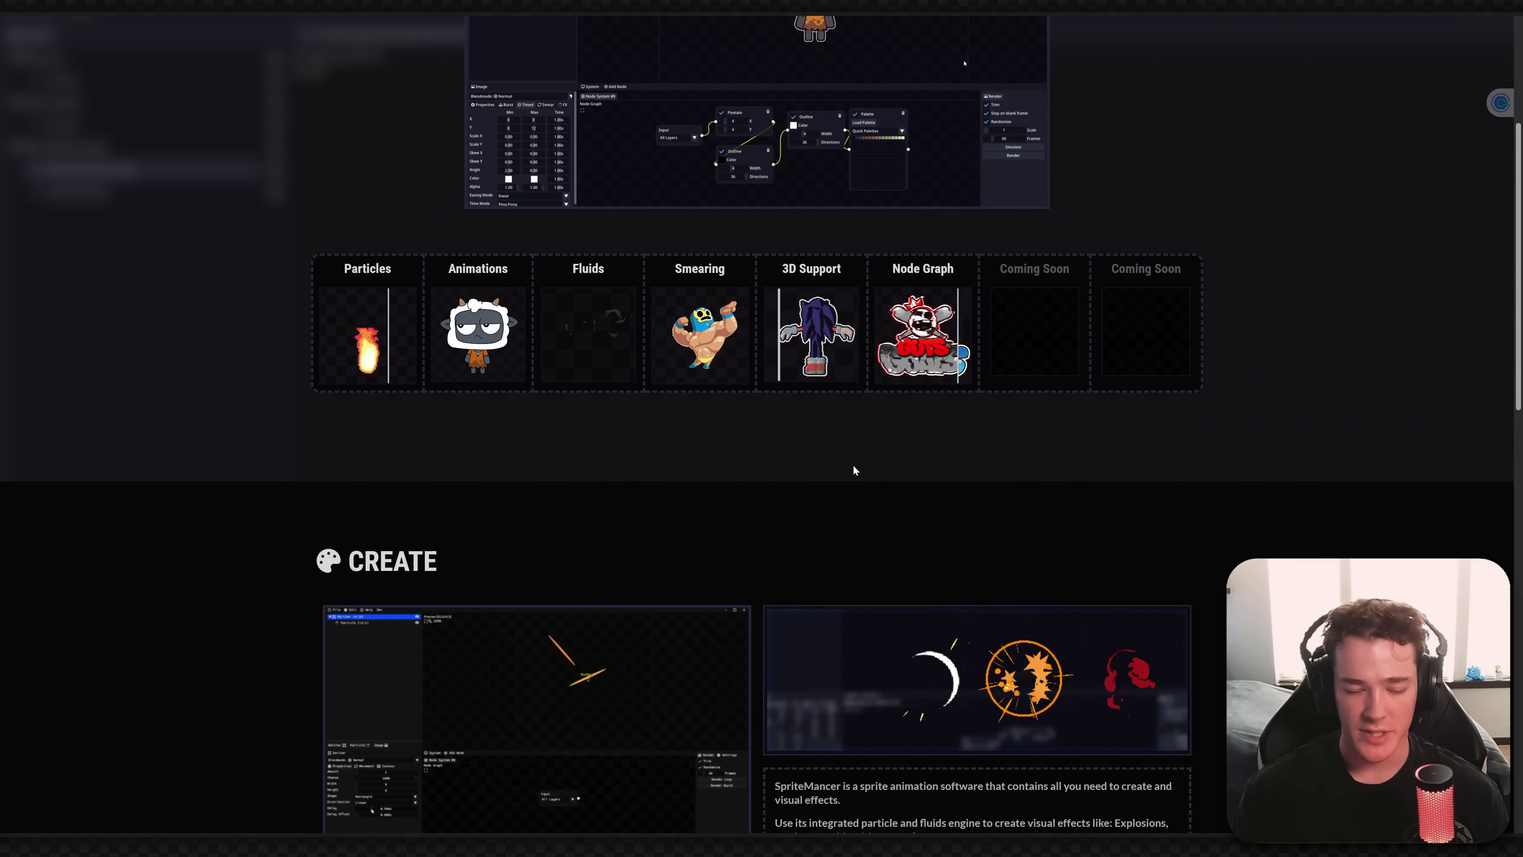
scroll(789, 465, down, 3)
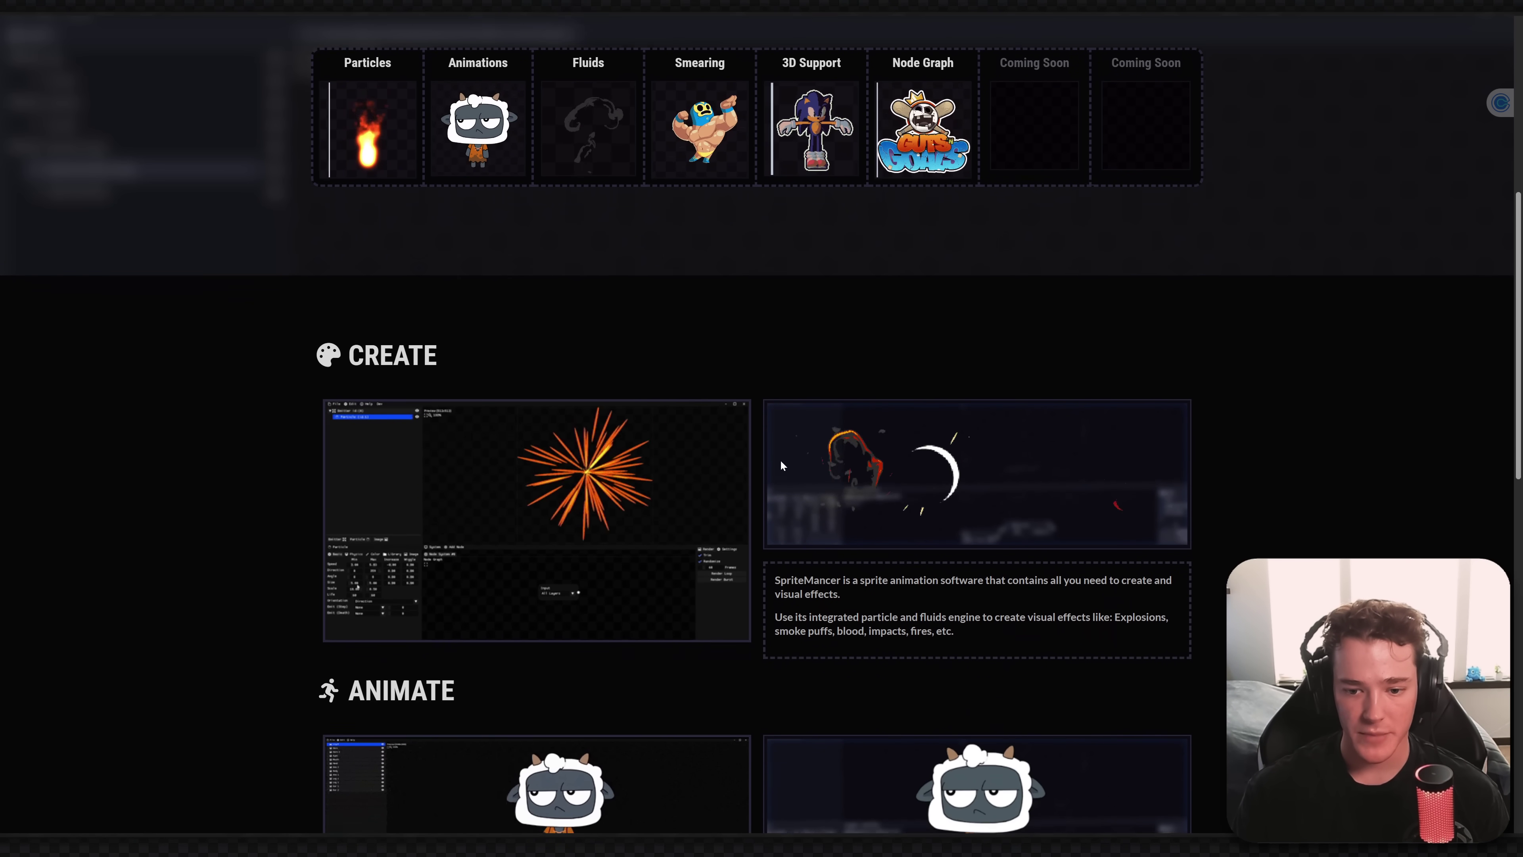
scroll(781, 460, down, 10)
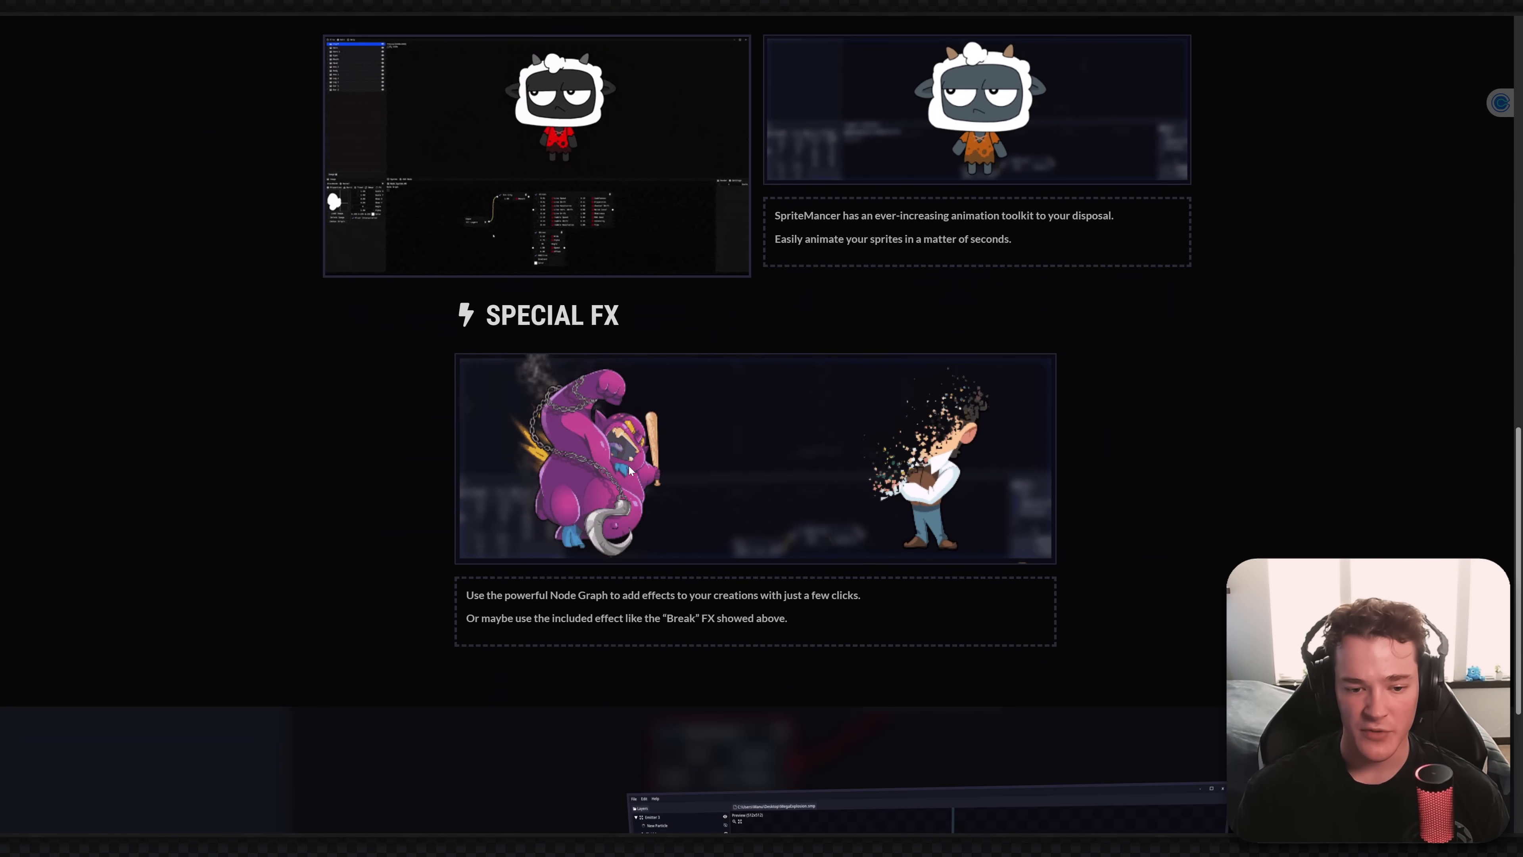
scroll(629, 474, down, 5)
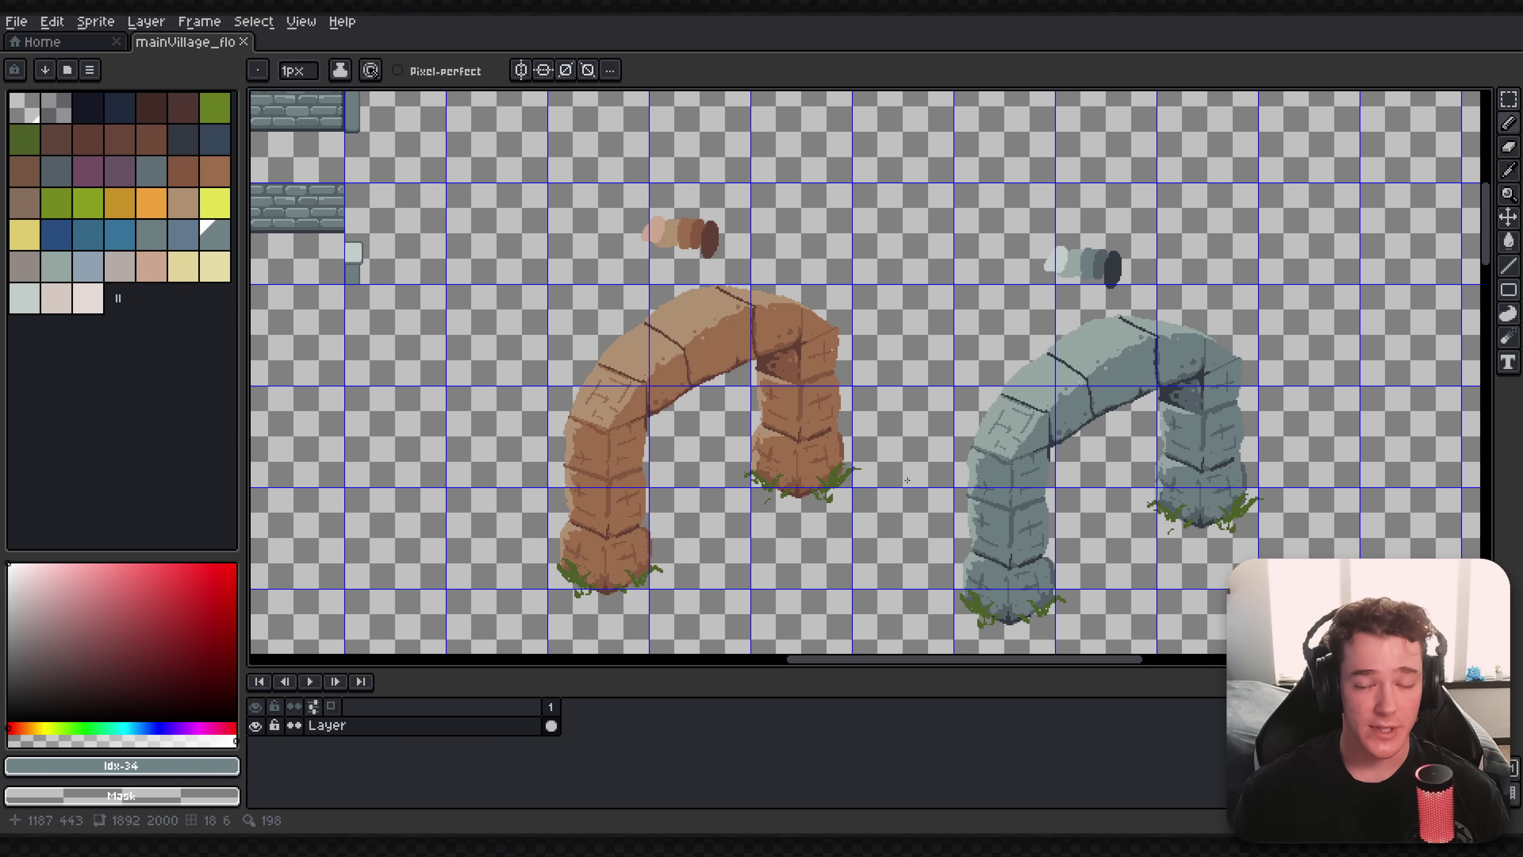
Recentre and zoom in on the brown and grey stone arch sprites.
middle_drag(1041, 458, 934, 443)
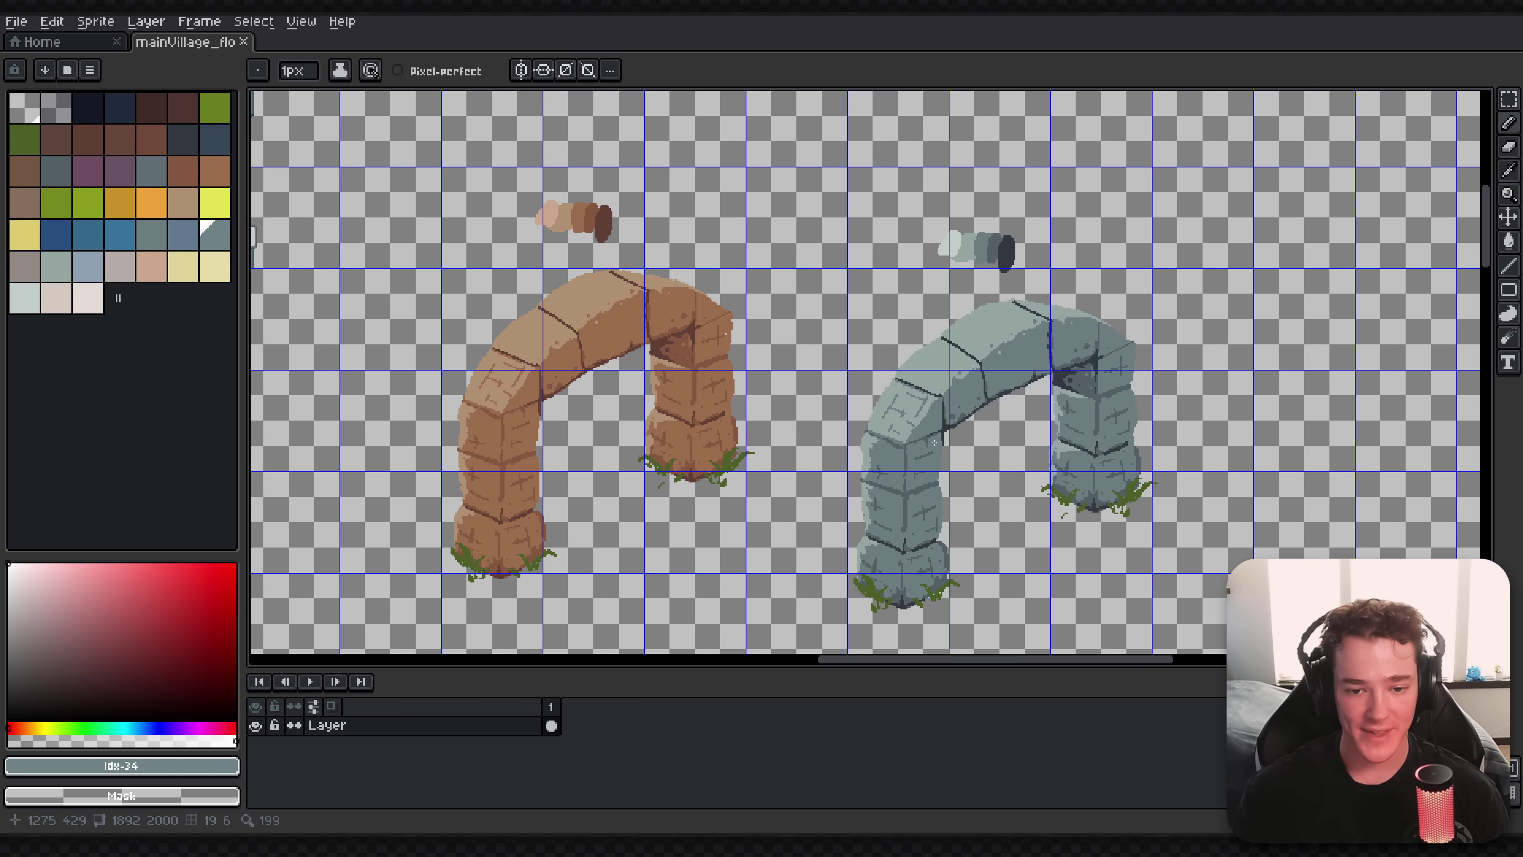
scroll(769, 358, up, 1)
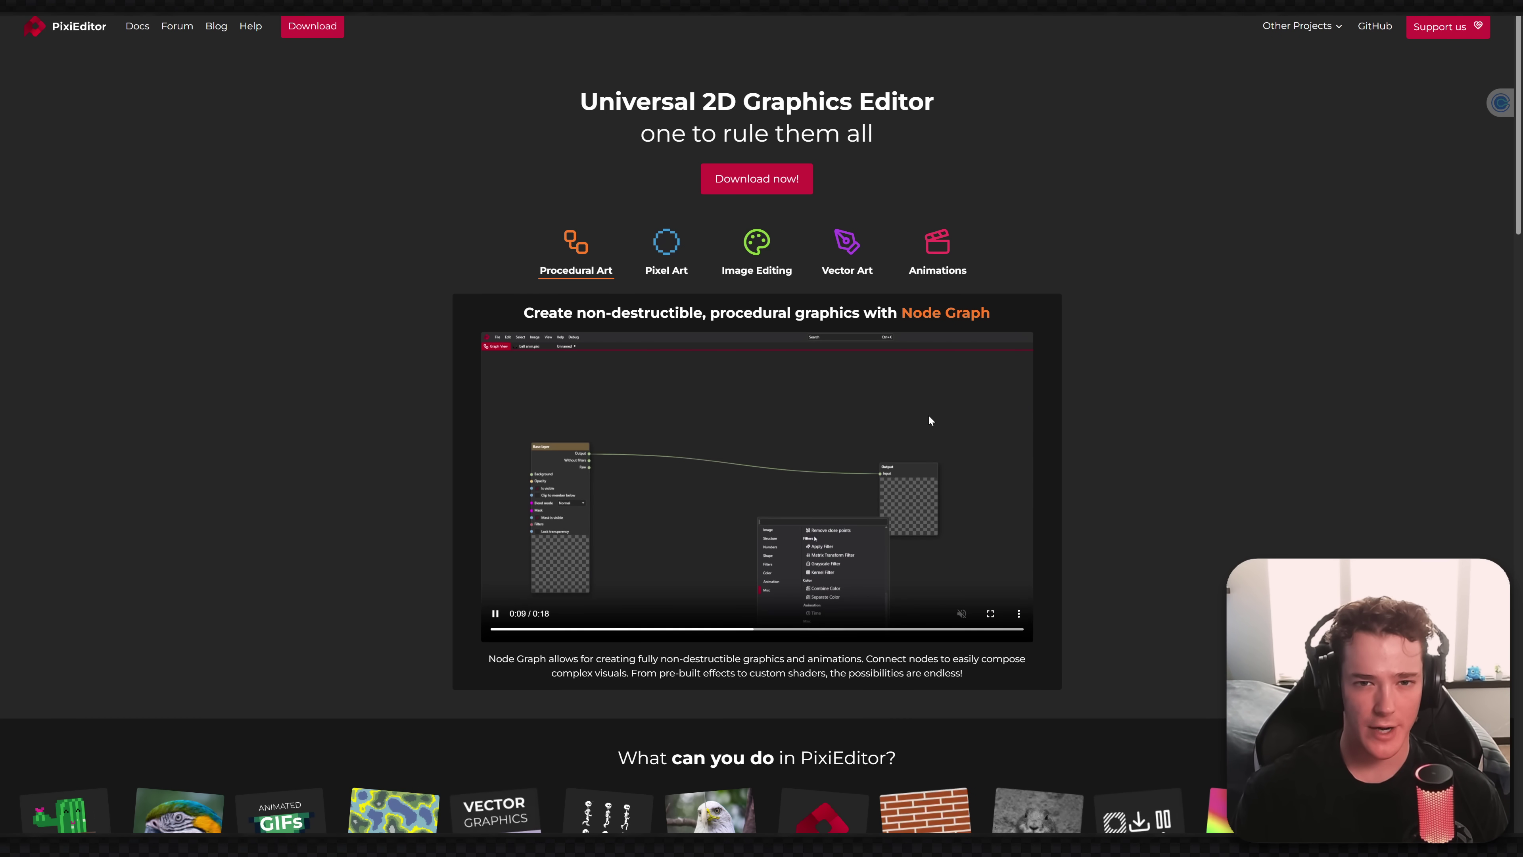
Cycle the Pixel Art, Procedural Art, Image Editing and Vector Art demos, then scroll to the feature cards.
scroll(675, 429, down, 1)
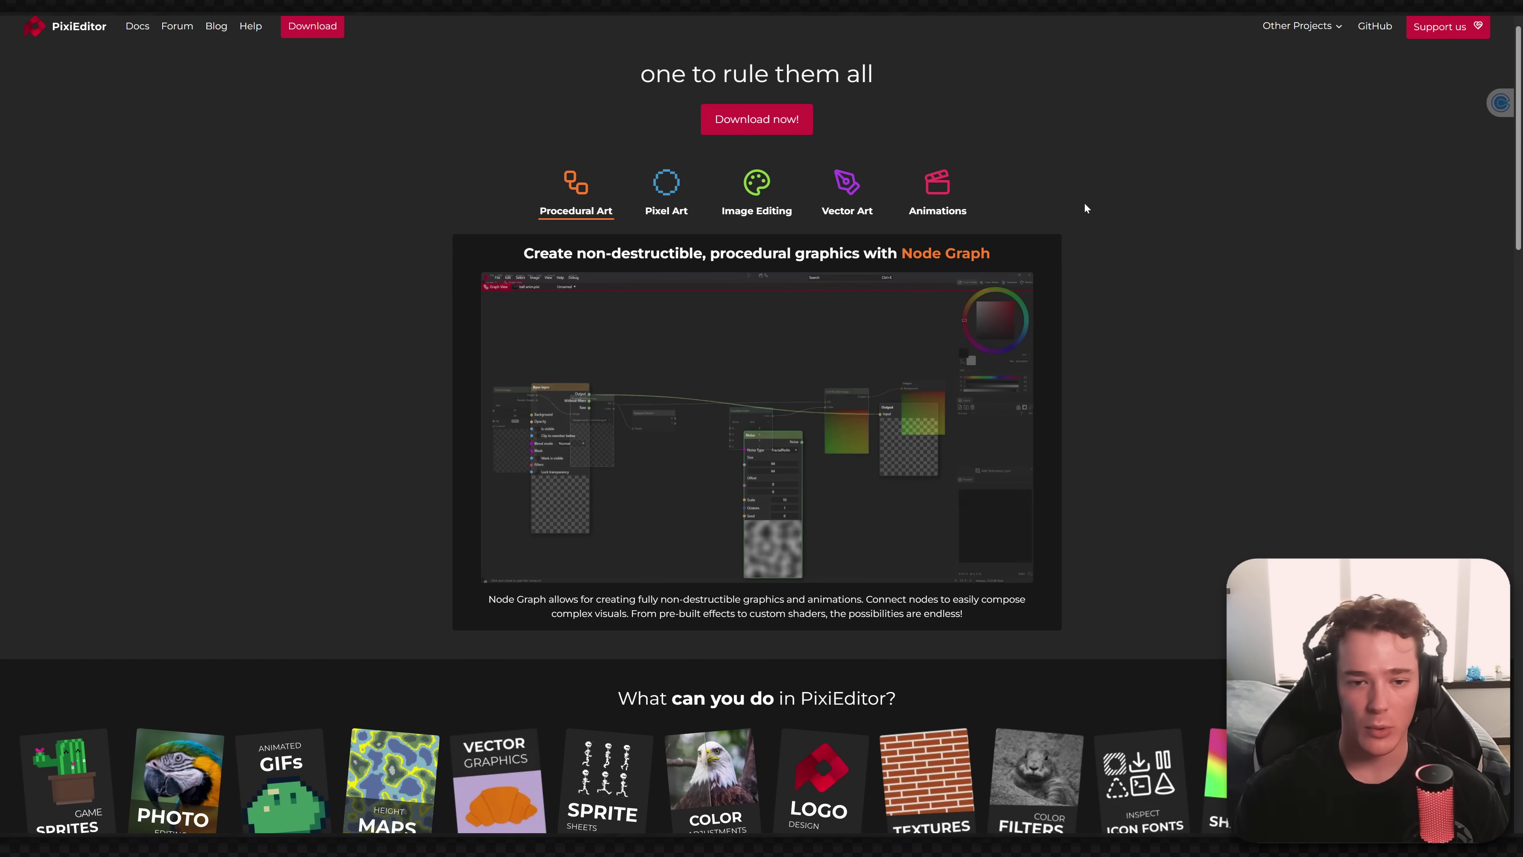
click(666, 196)
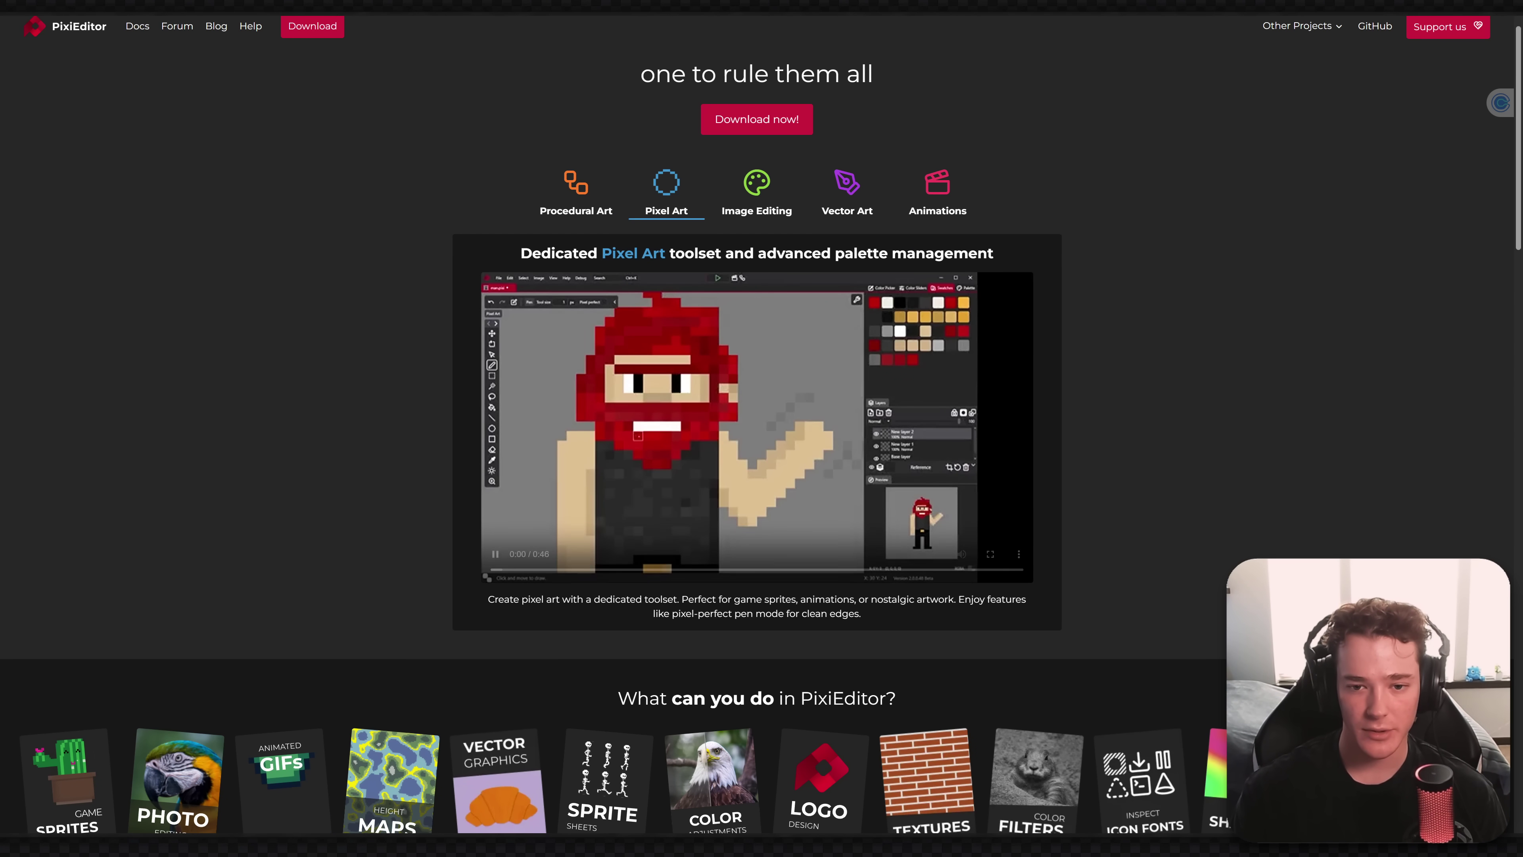
click(573, 195)
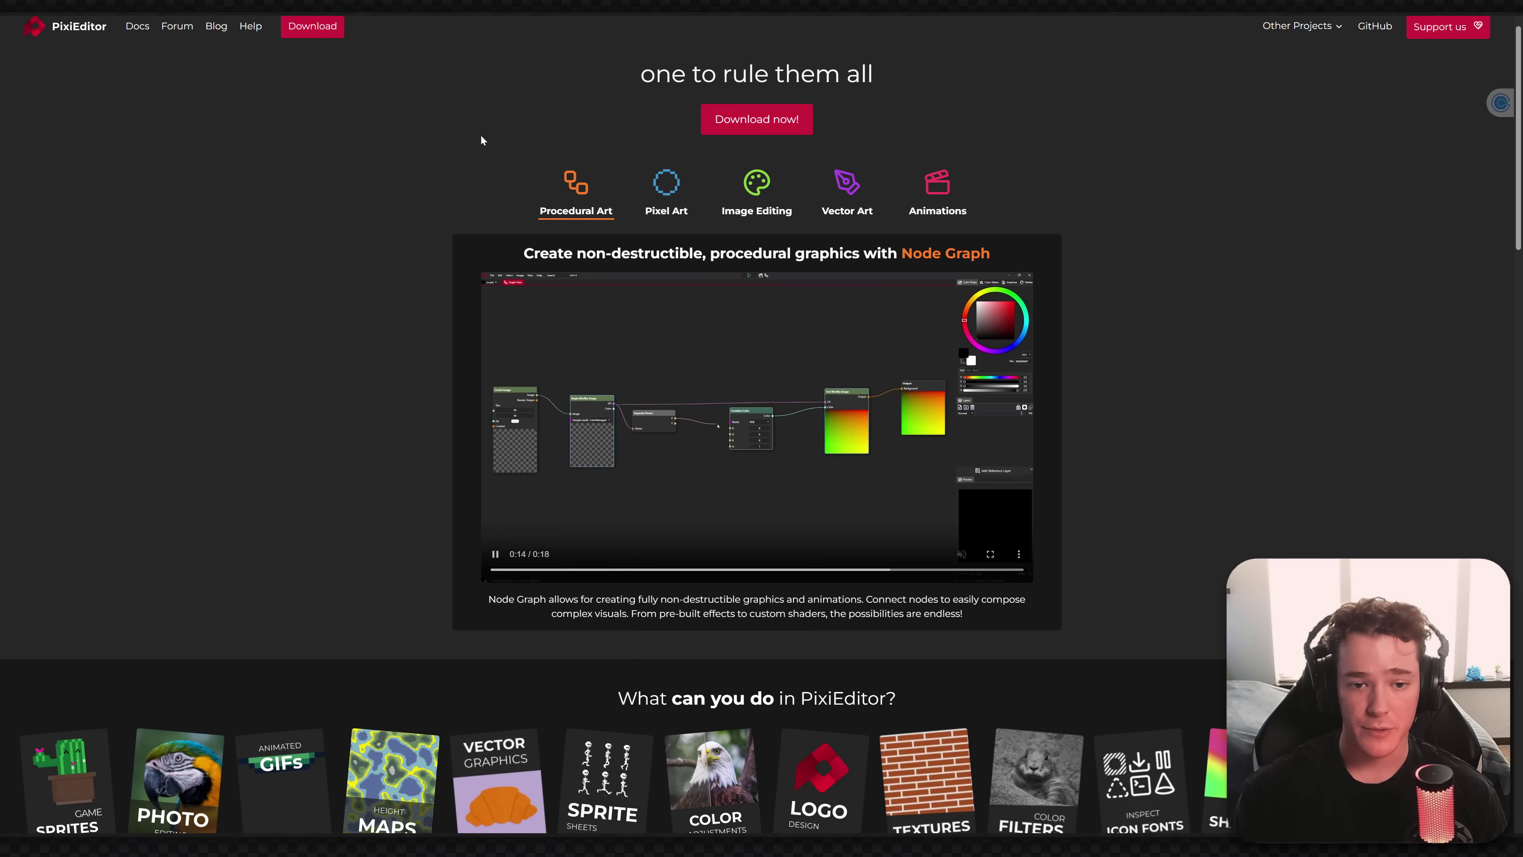
click(667, 201)
click(757, 192)
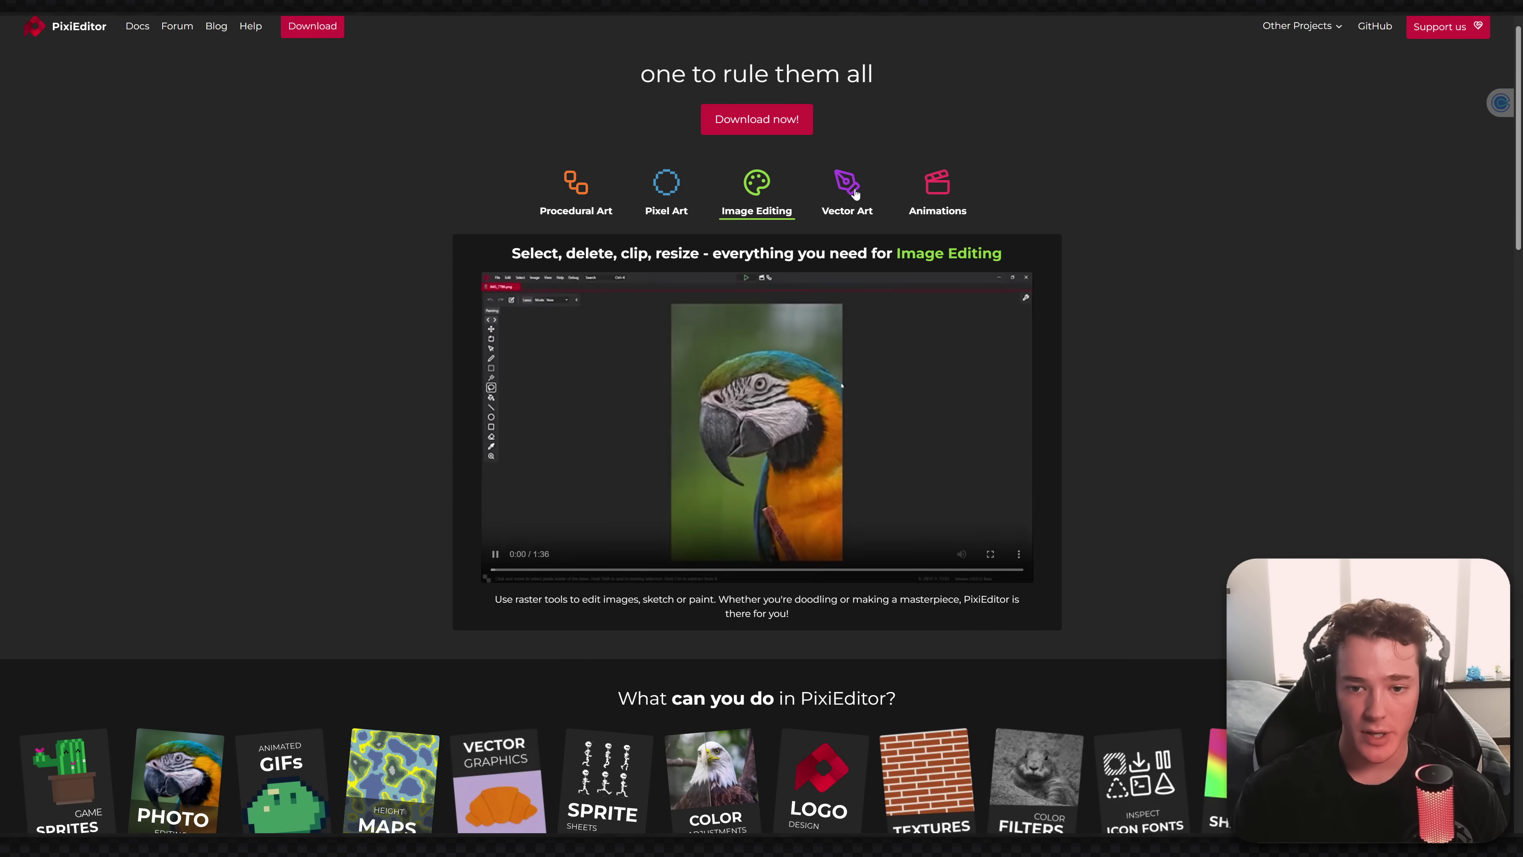
click(855, 192)
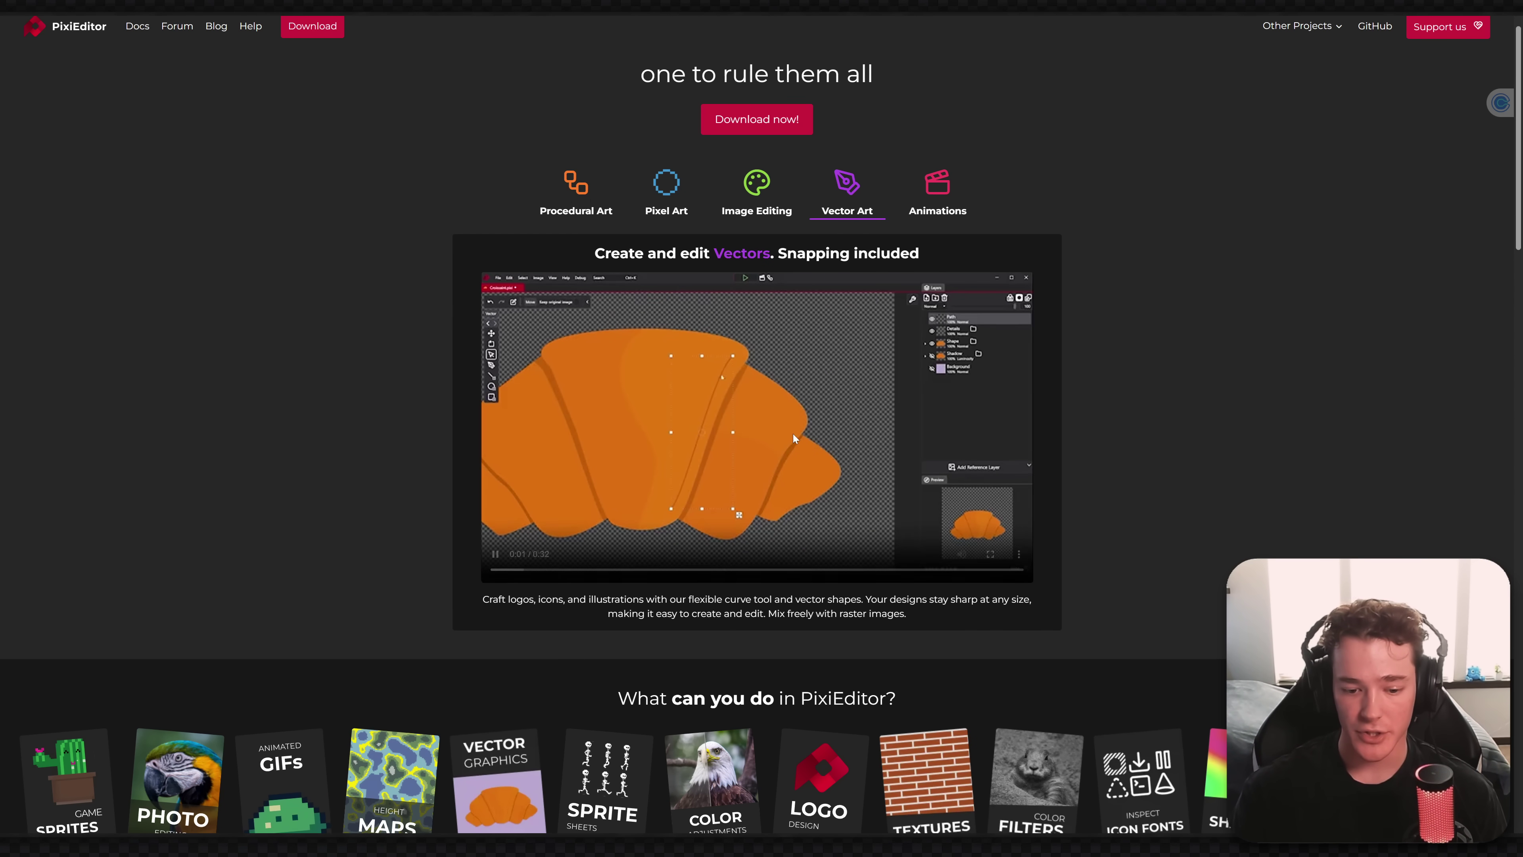
scroll(794, 439, down, 4)
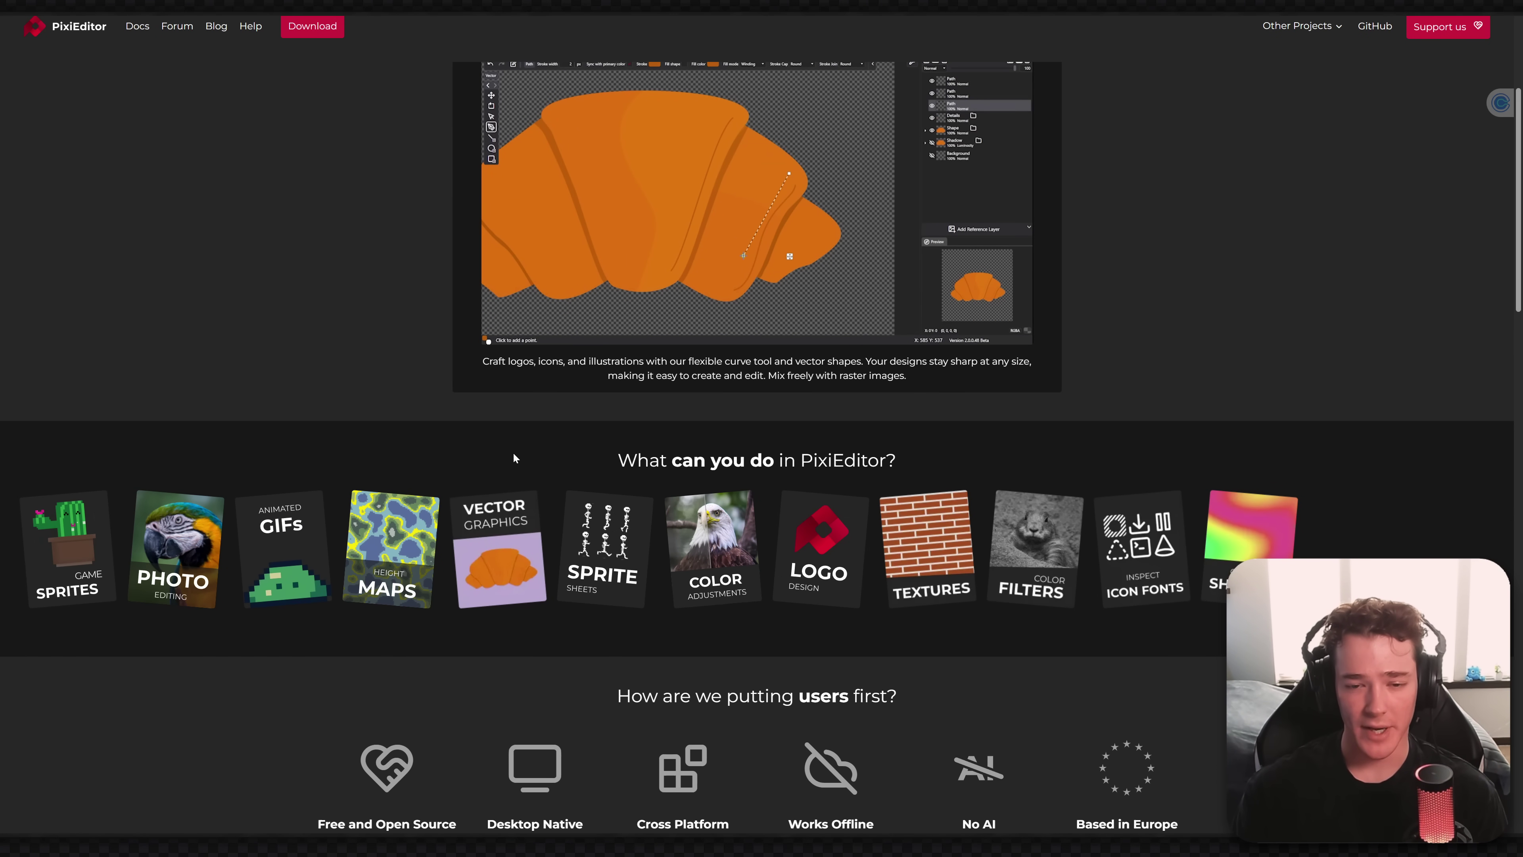
Cycle the Procedural Art, Pixel Art and Vector Art demos, ending on the Procedural Art Node Graph.
scroll(514, 458, up, 2)
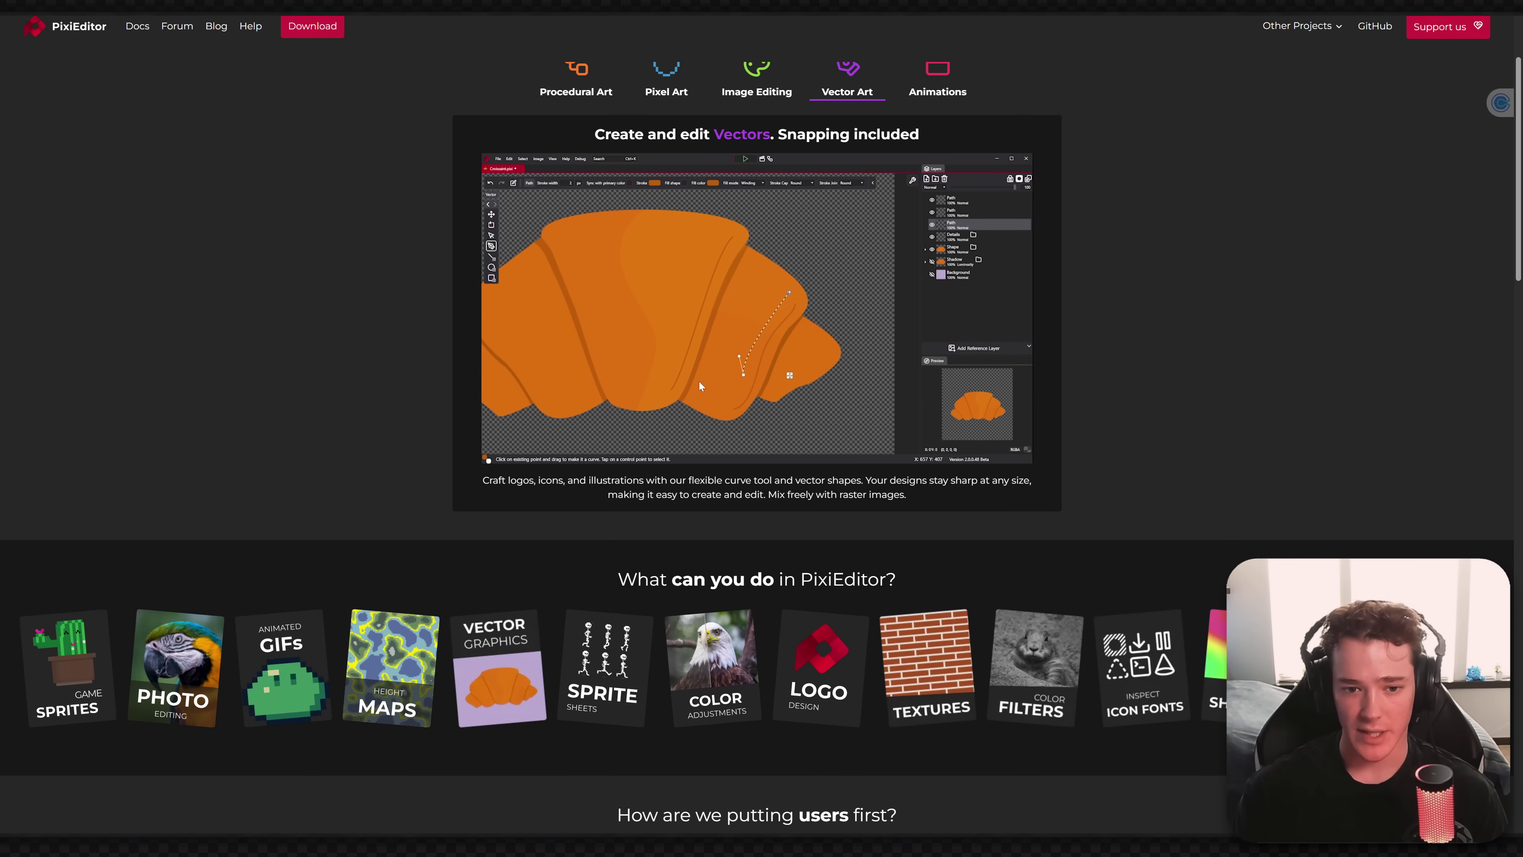
click(587, 76)
click(667, 81)
click(847, 81)
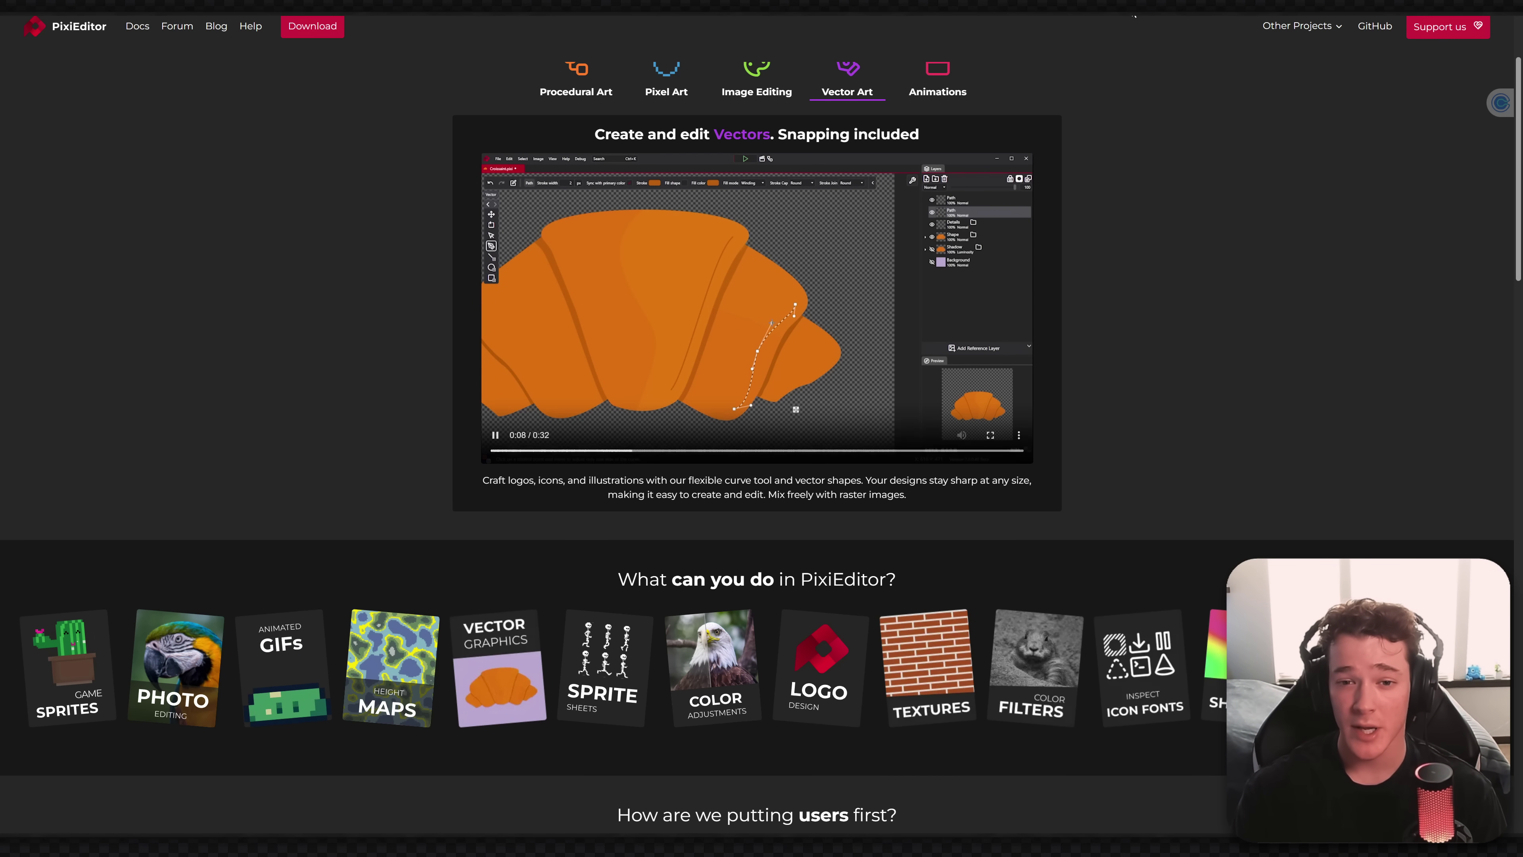
scroll(1132, 15, up, 3)
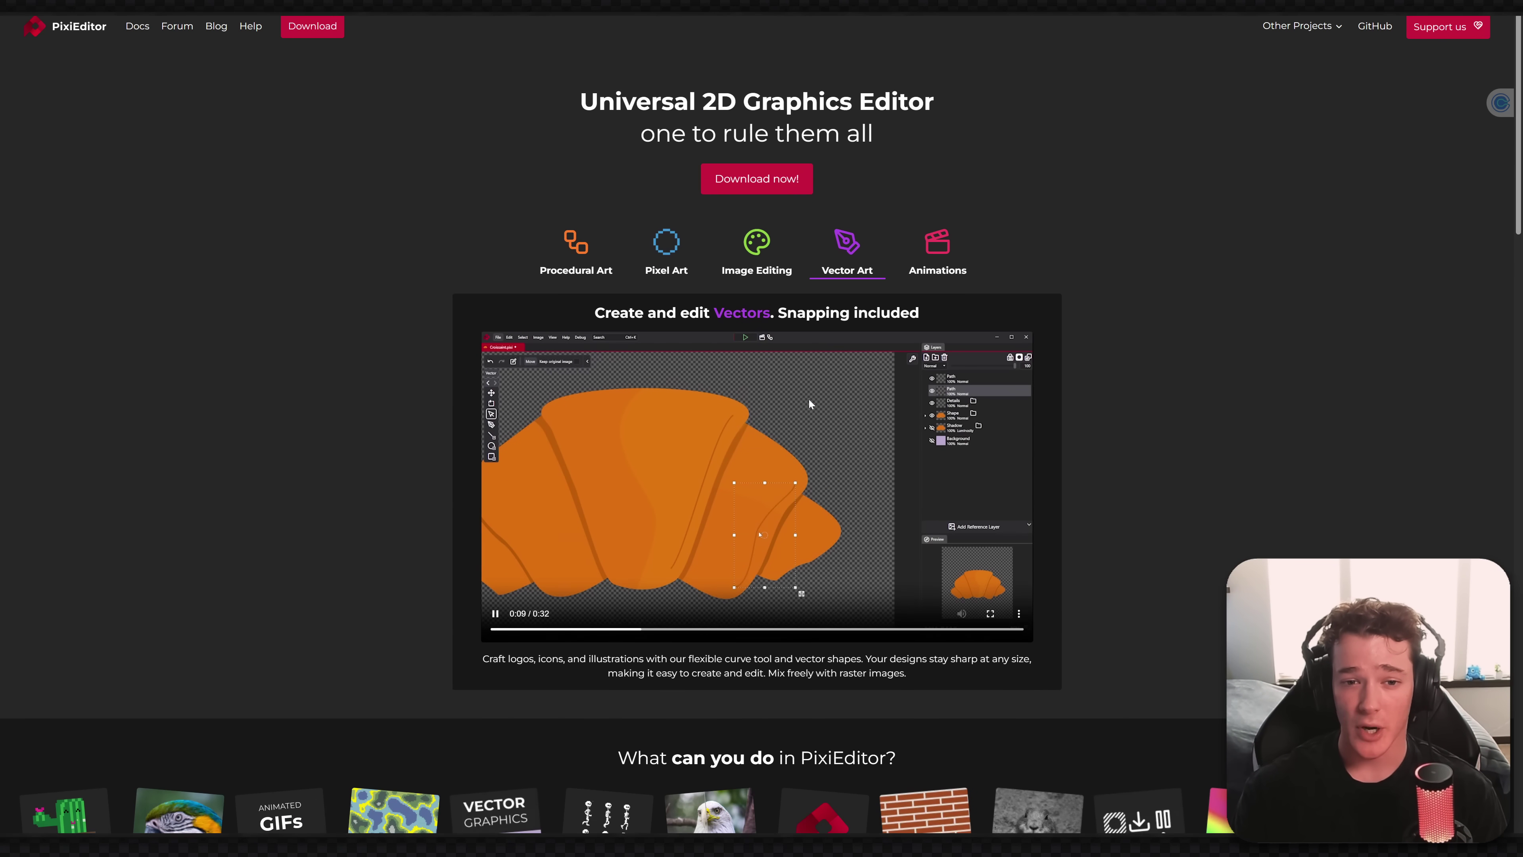
click(618, 263)
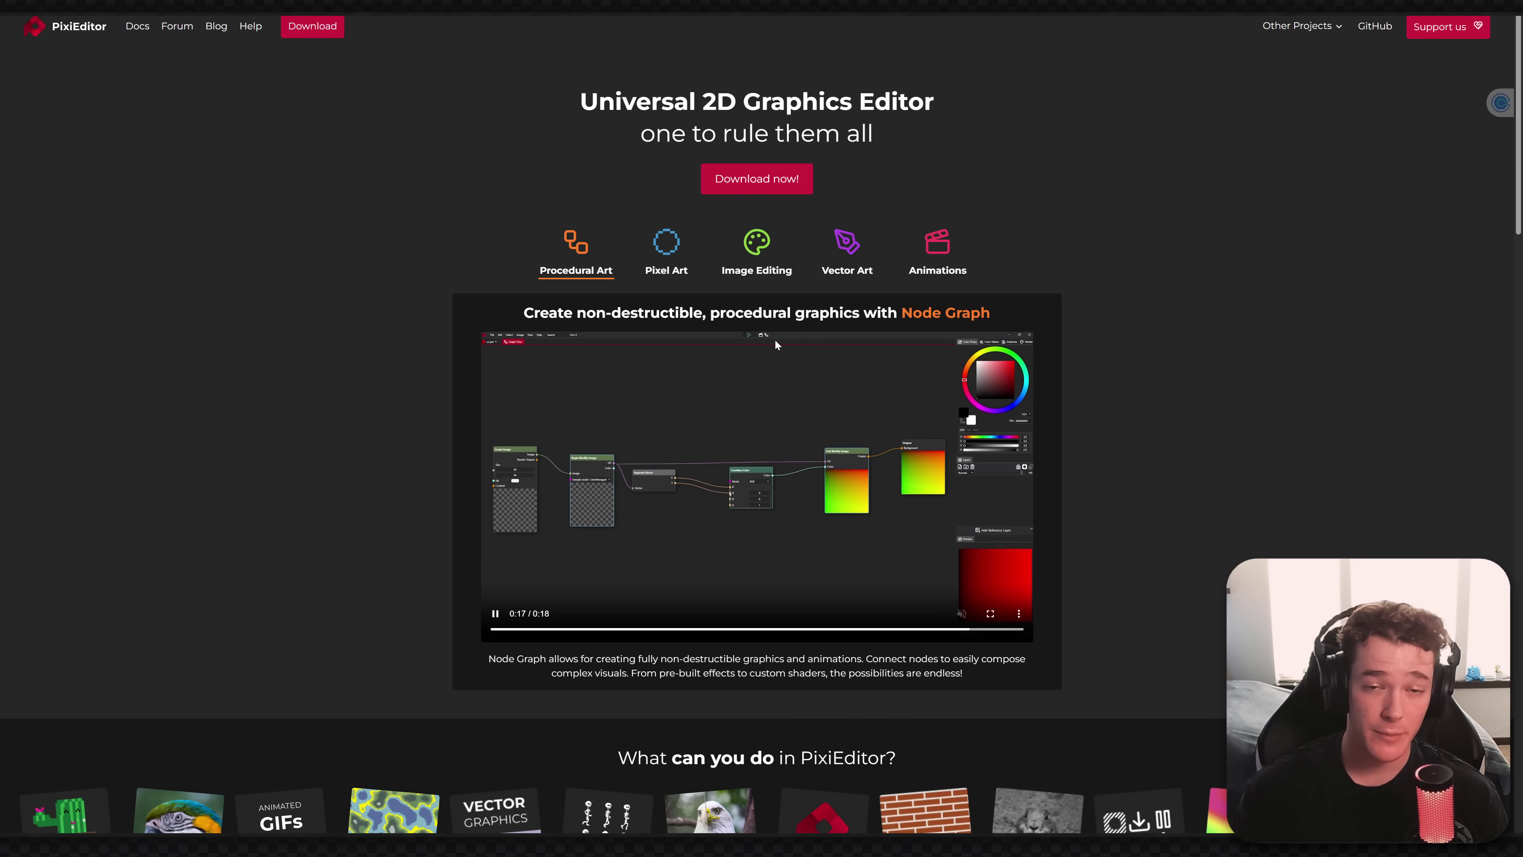
scroll(780, 216, down, 10)
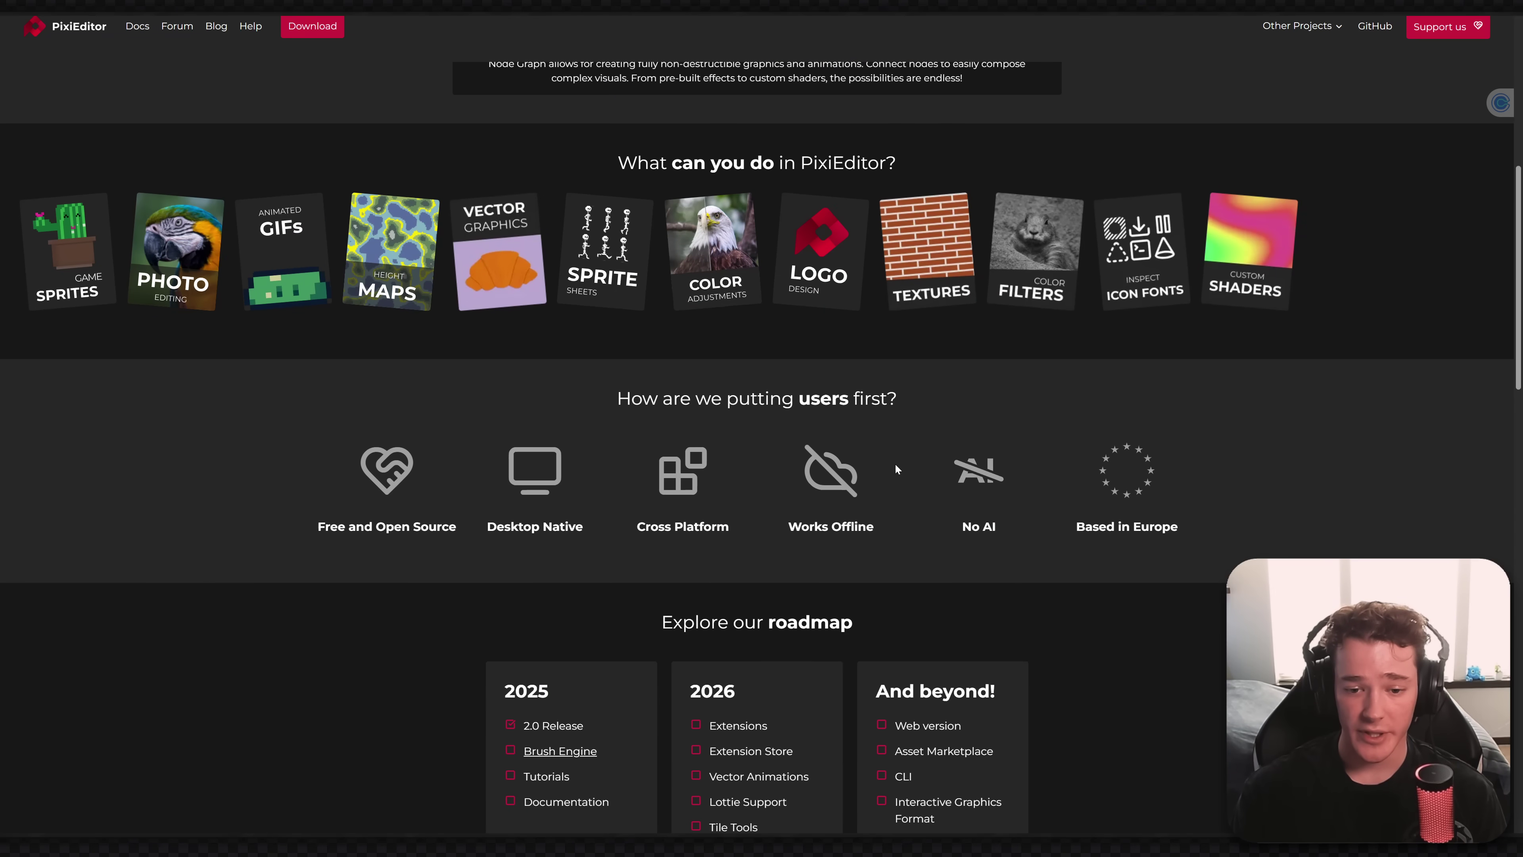
scroll(897, 469, up, 10)
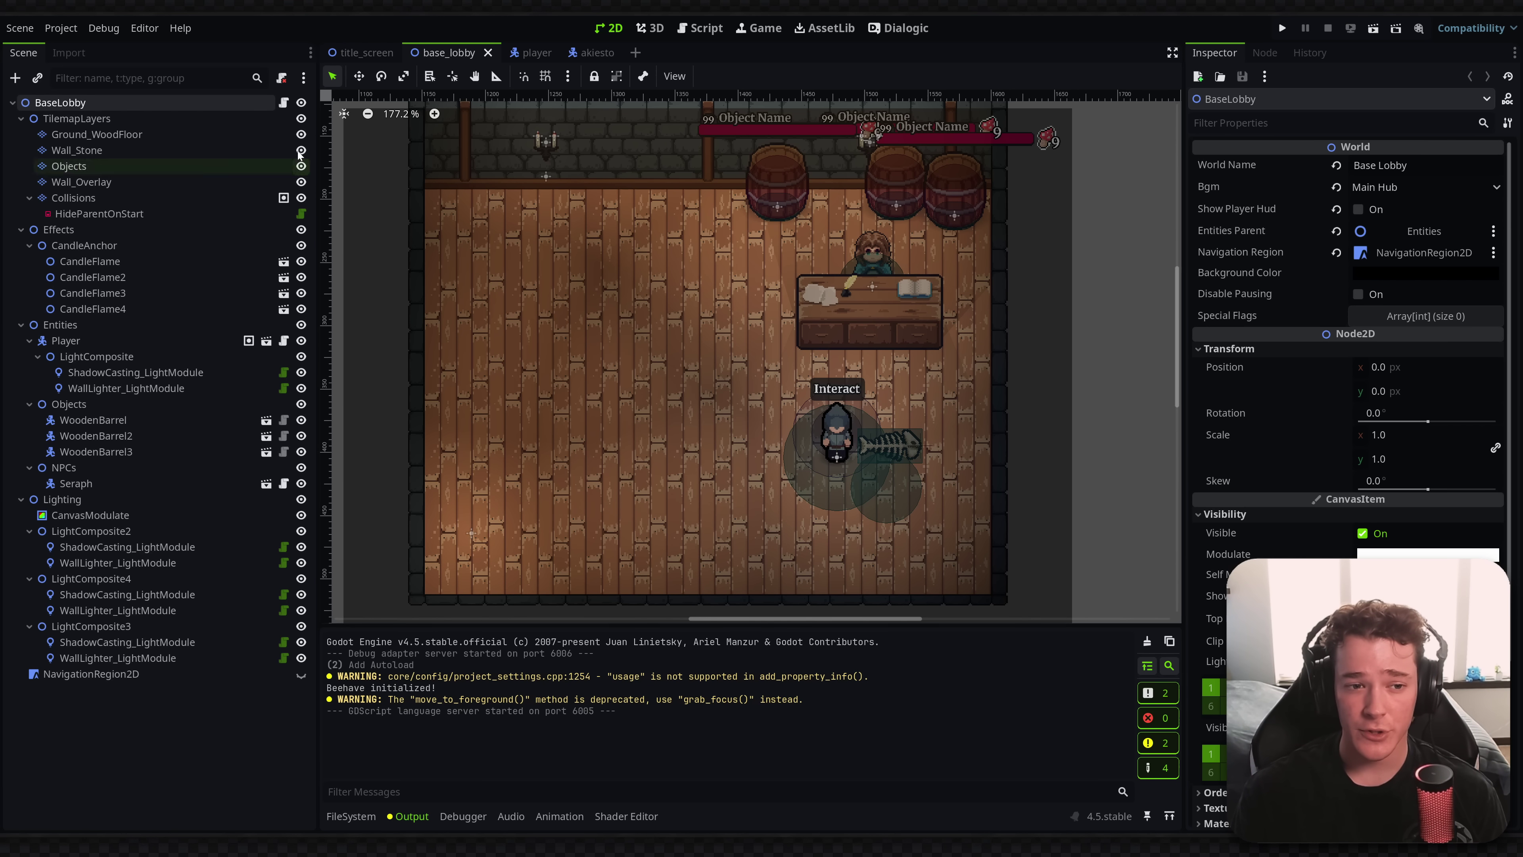
Open BaseLobby's script in VS Code and browse stats_component.gd, selecting lines 112–154.
click(288, 110)
click(285, 103)
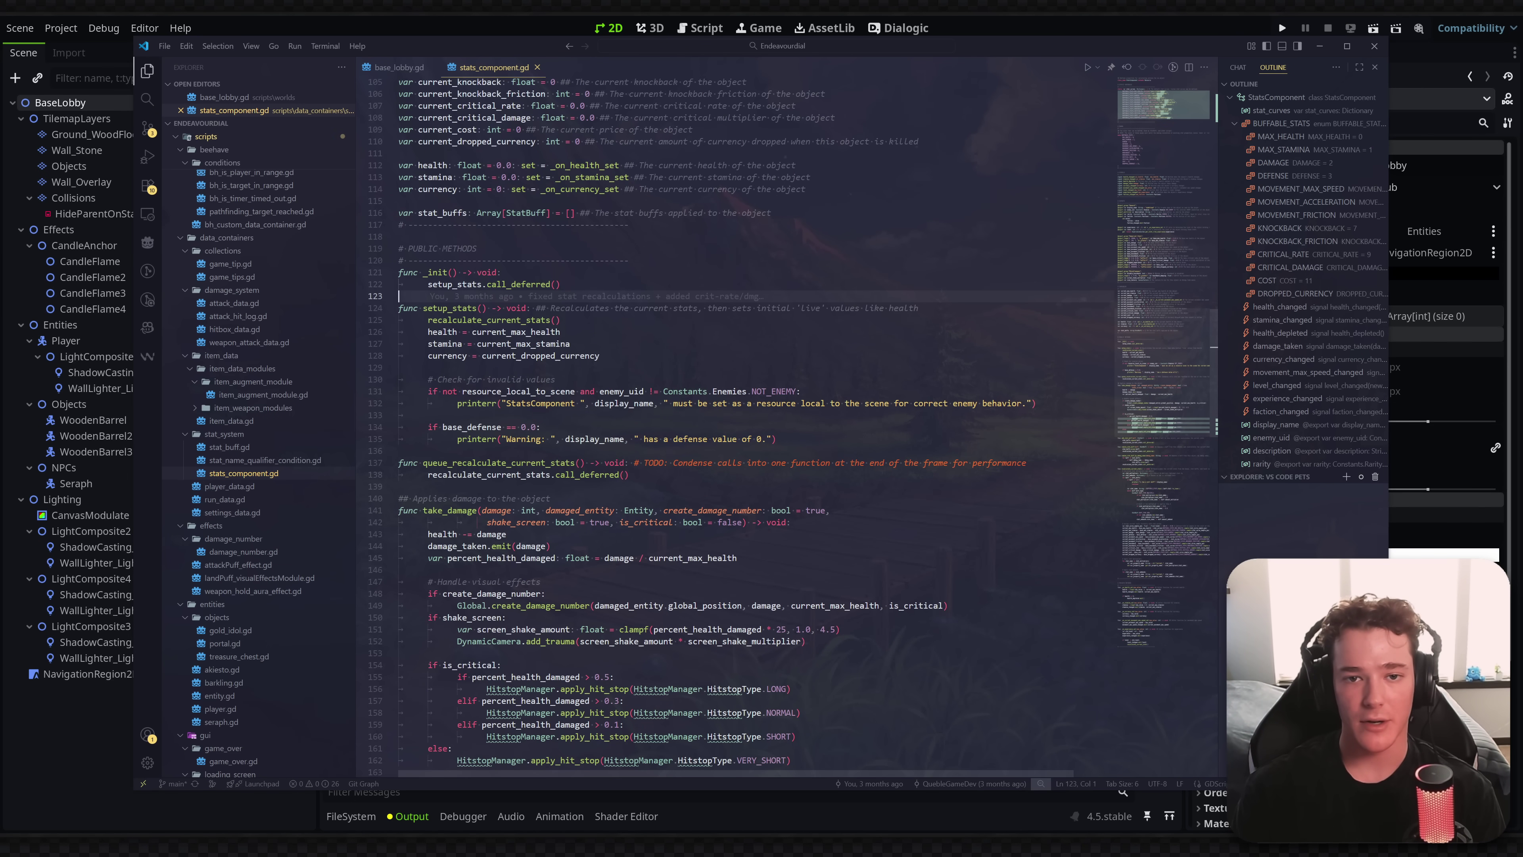
click(629, 225)
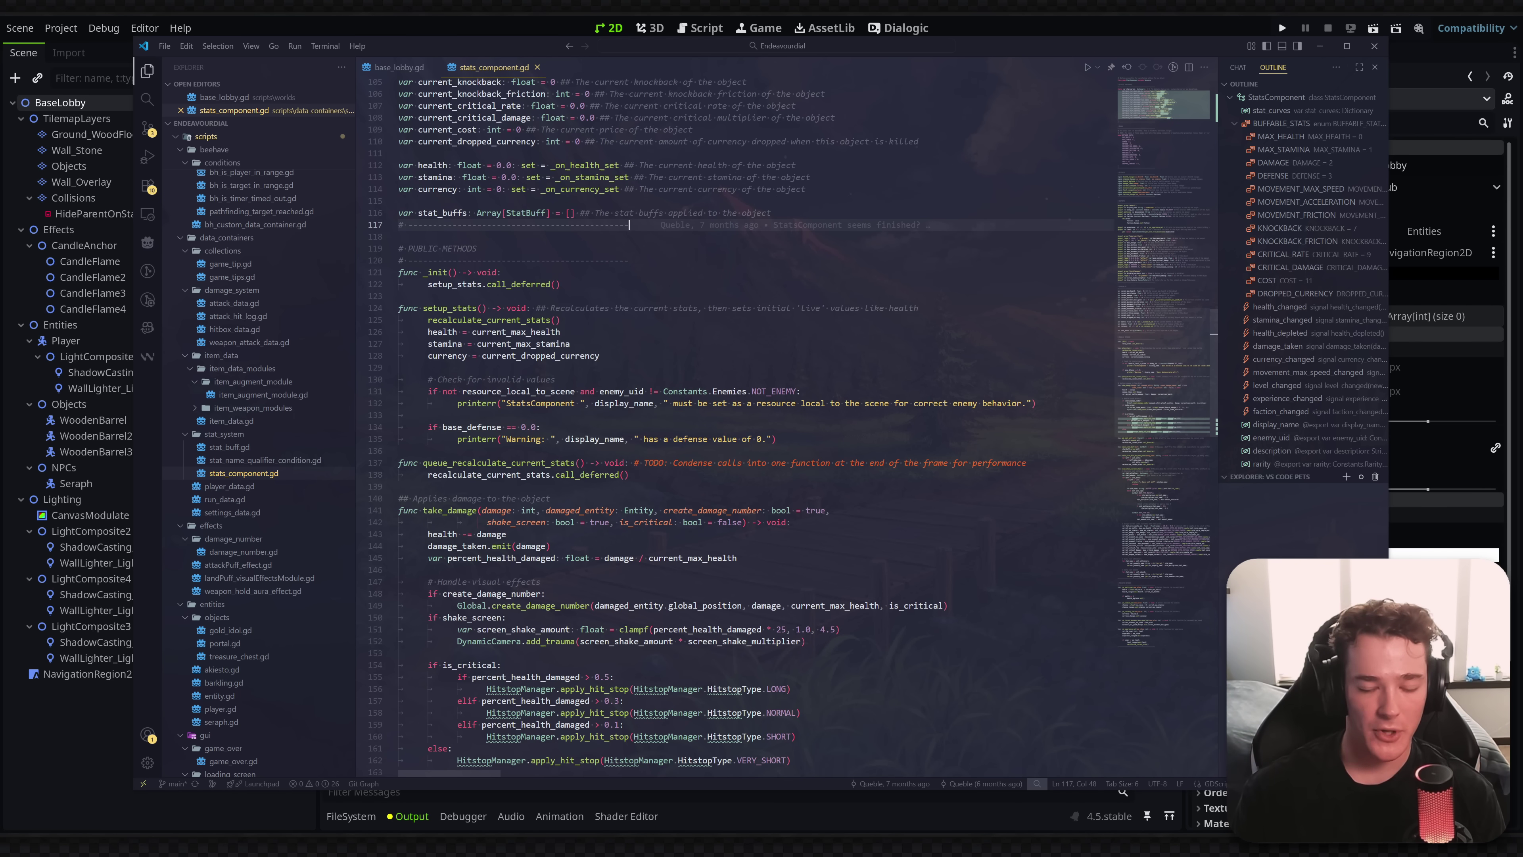
drag(503, 665, 408, 165)
click(501, 273)
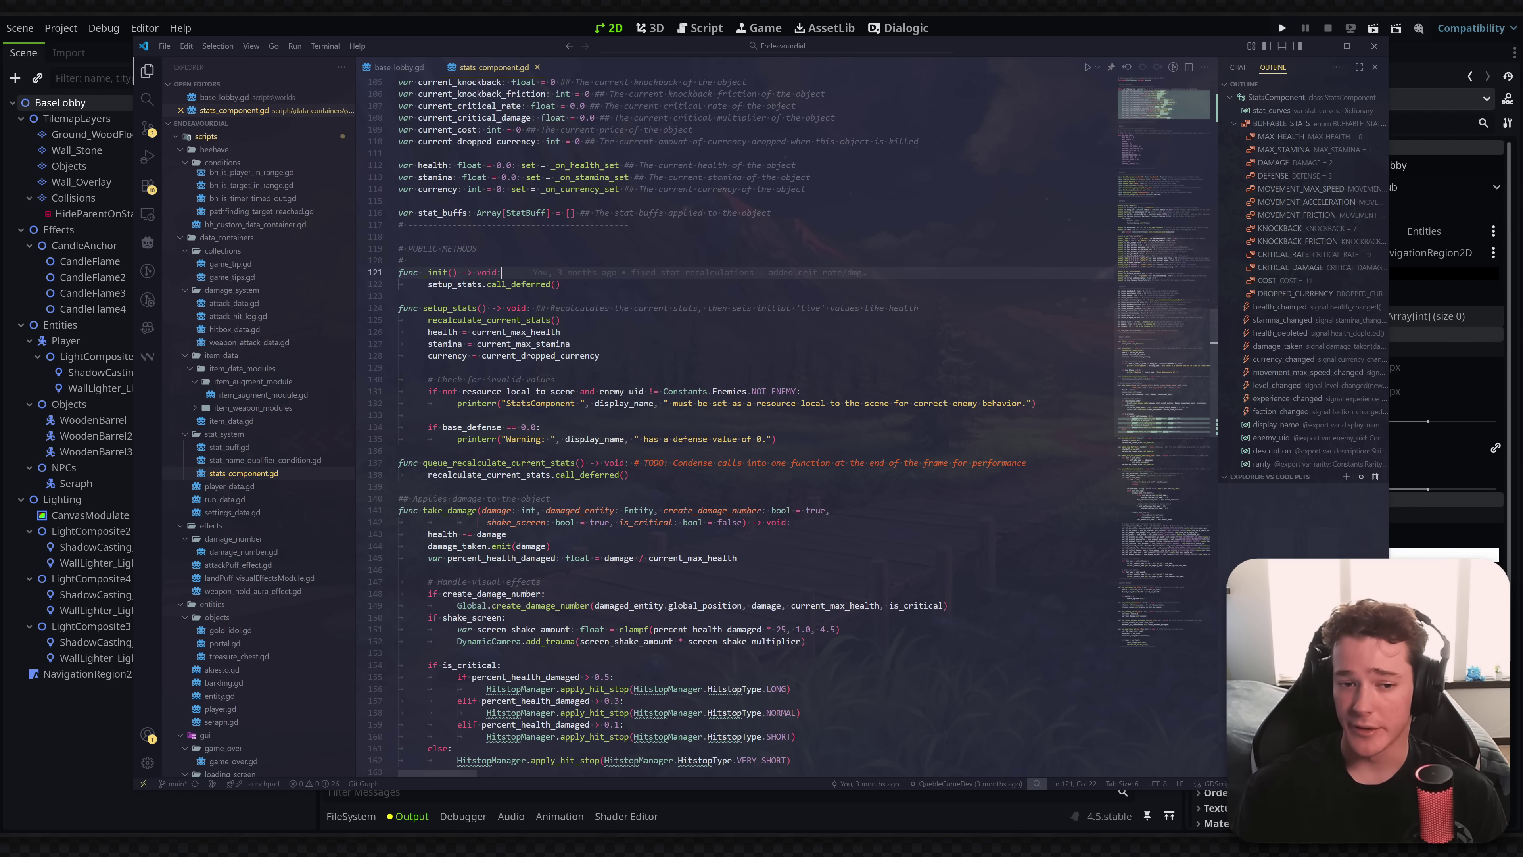
click(399, 236)
scroll(744, 420, down, 10)
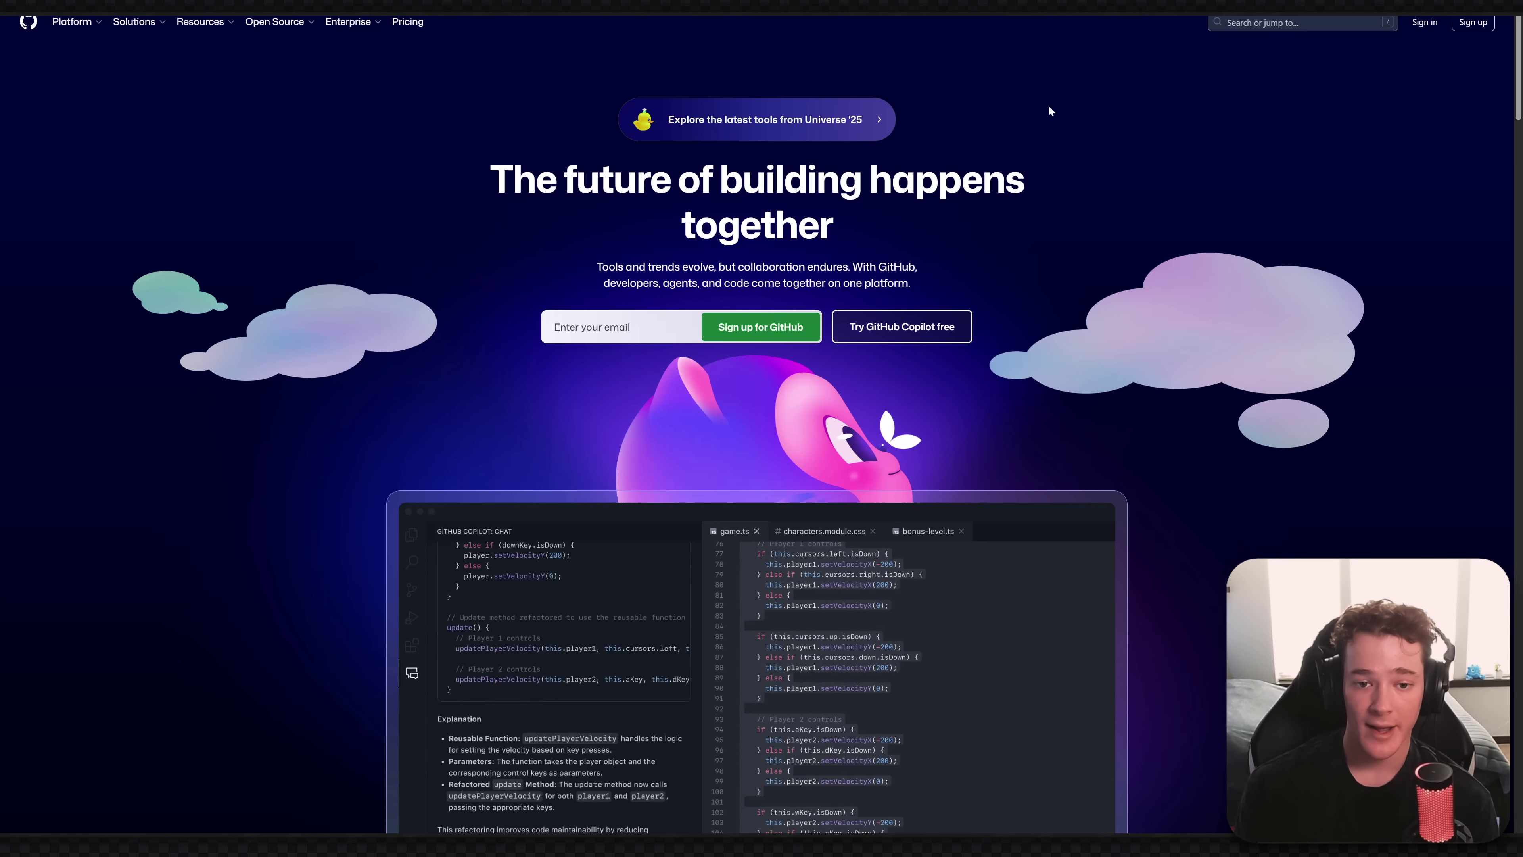
Scroll the GitHub homepage past the Copilot demos to the 'Apply fixes in seconds' security section.
scroll(979, 326, down, 4)
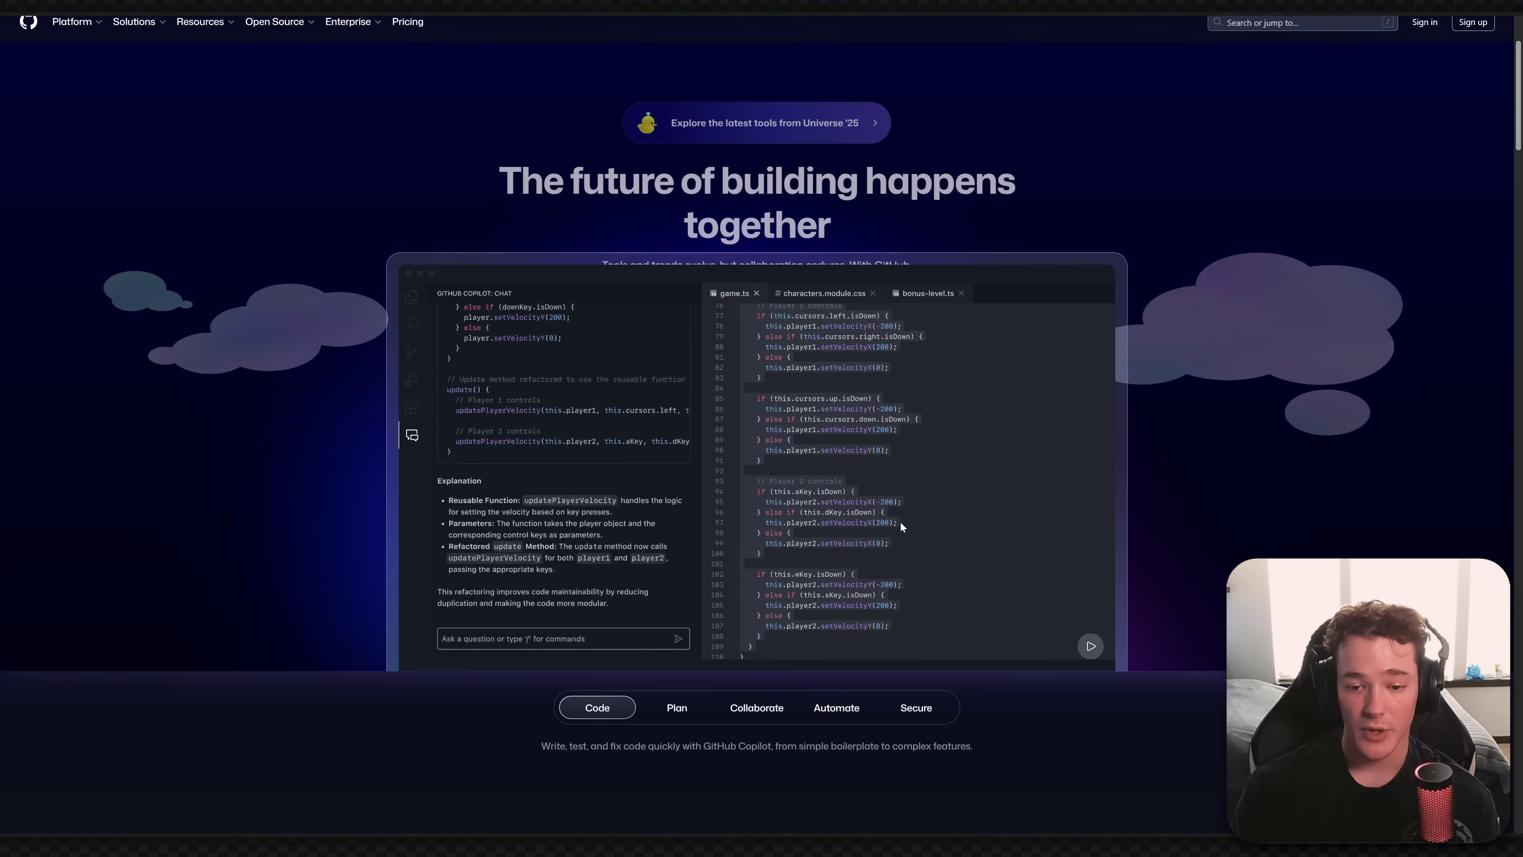
scroll(785, 454, down, 3)
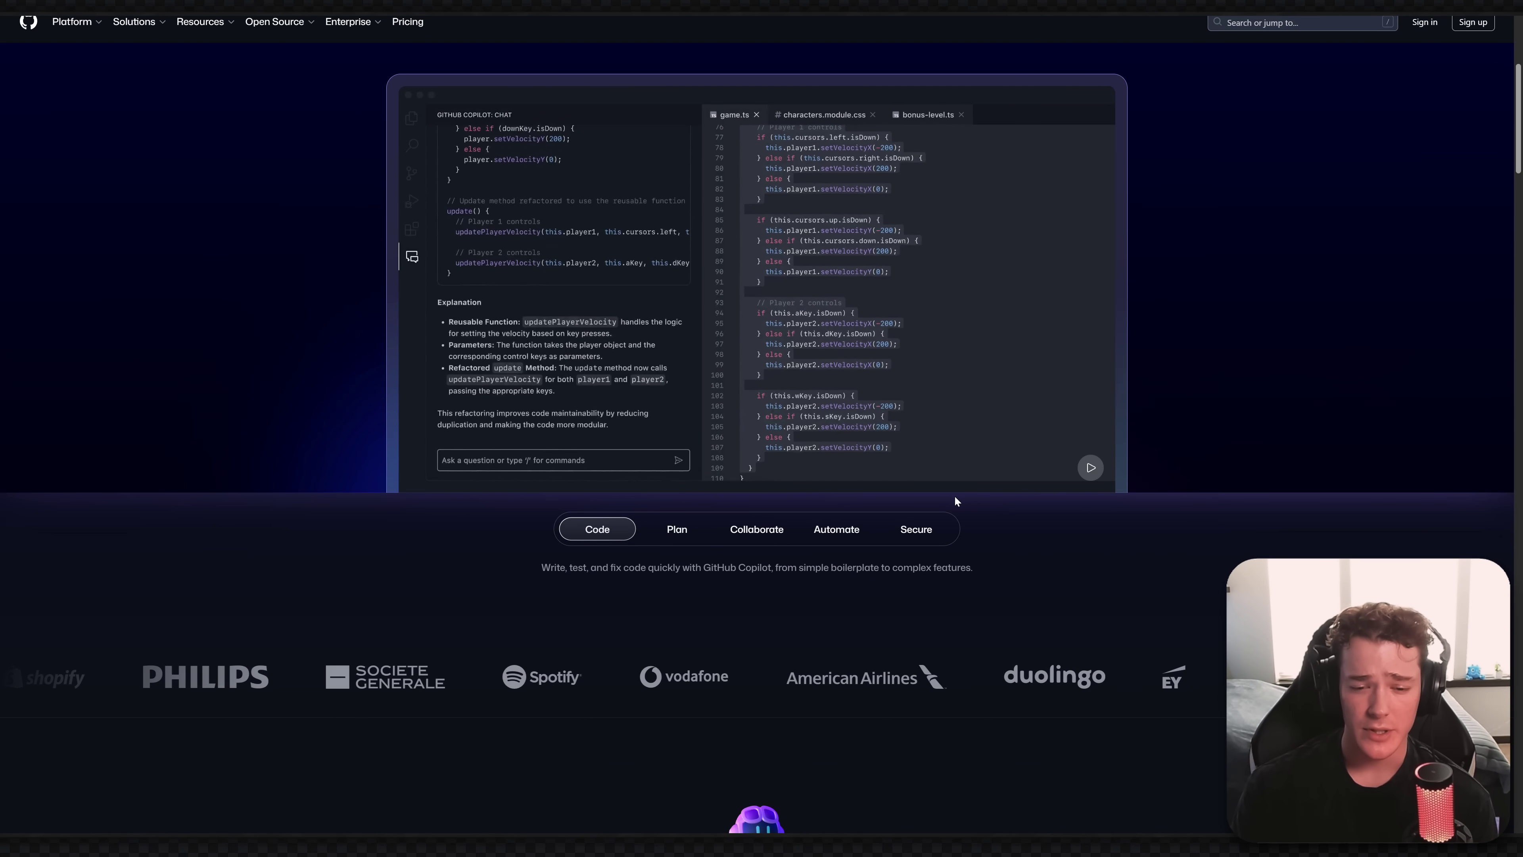
scroll(952, 495, down, 8)
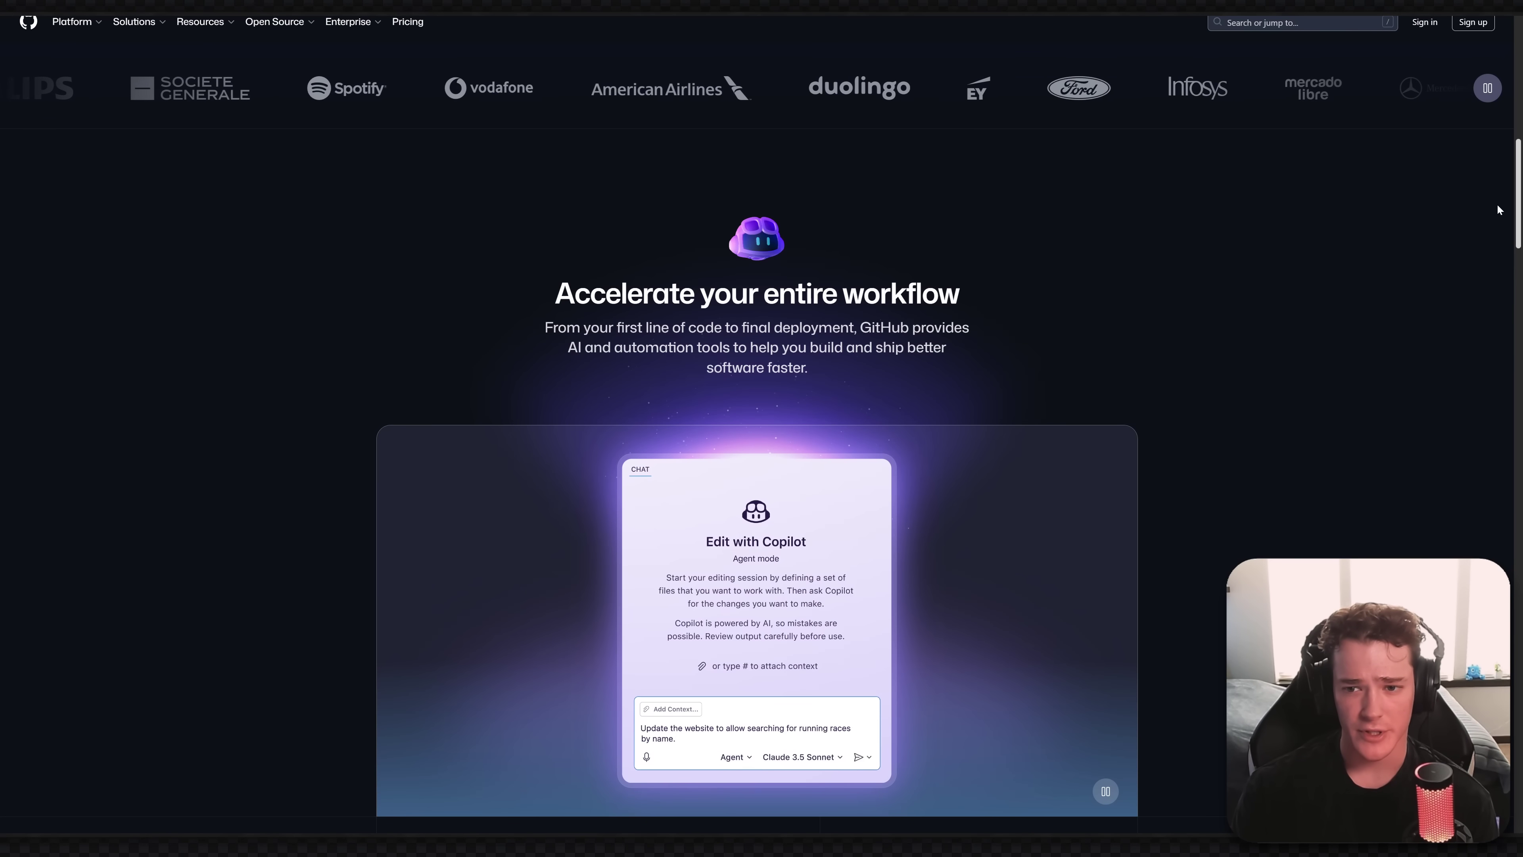
scroll(1499, 209, down, 4)
scroll(1517, 209, down, 2)
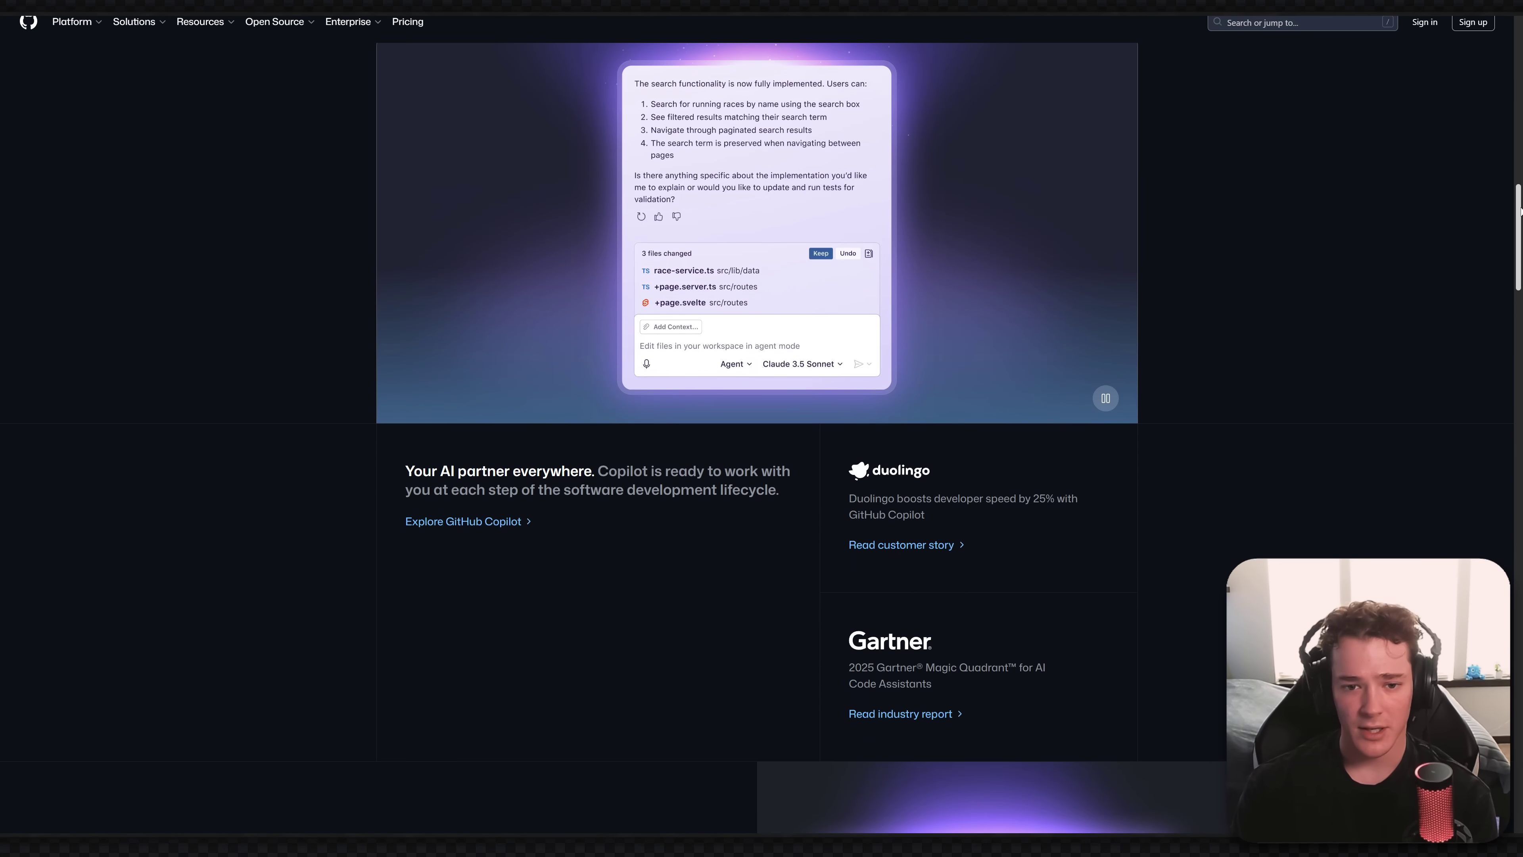
scroll(1458, 418, down, 20)
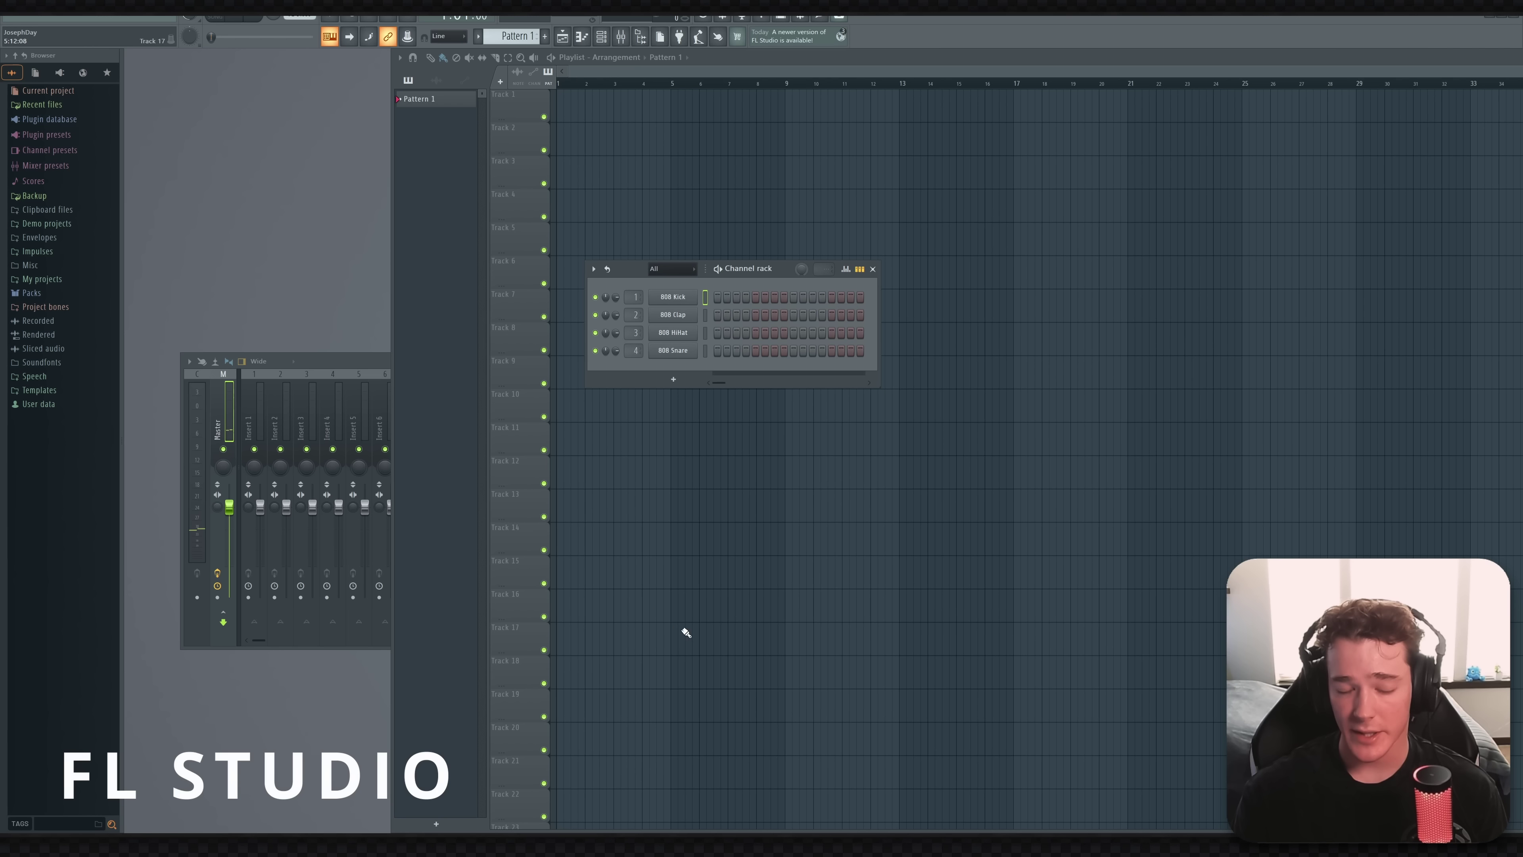
Expand the mixer to show all inserts and Master, then move it down to uncover the channel rack.
double_click(377, 361)
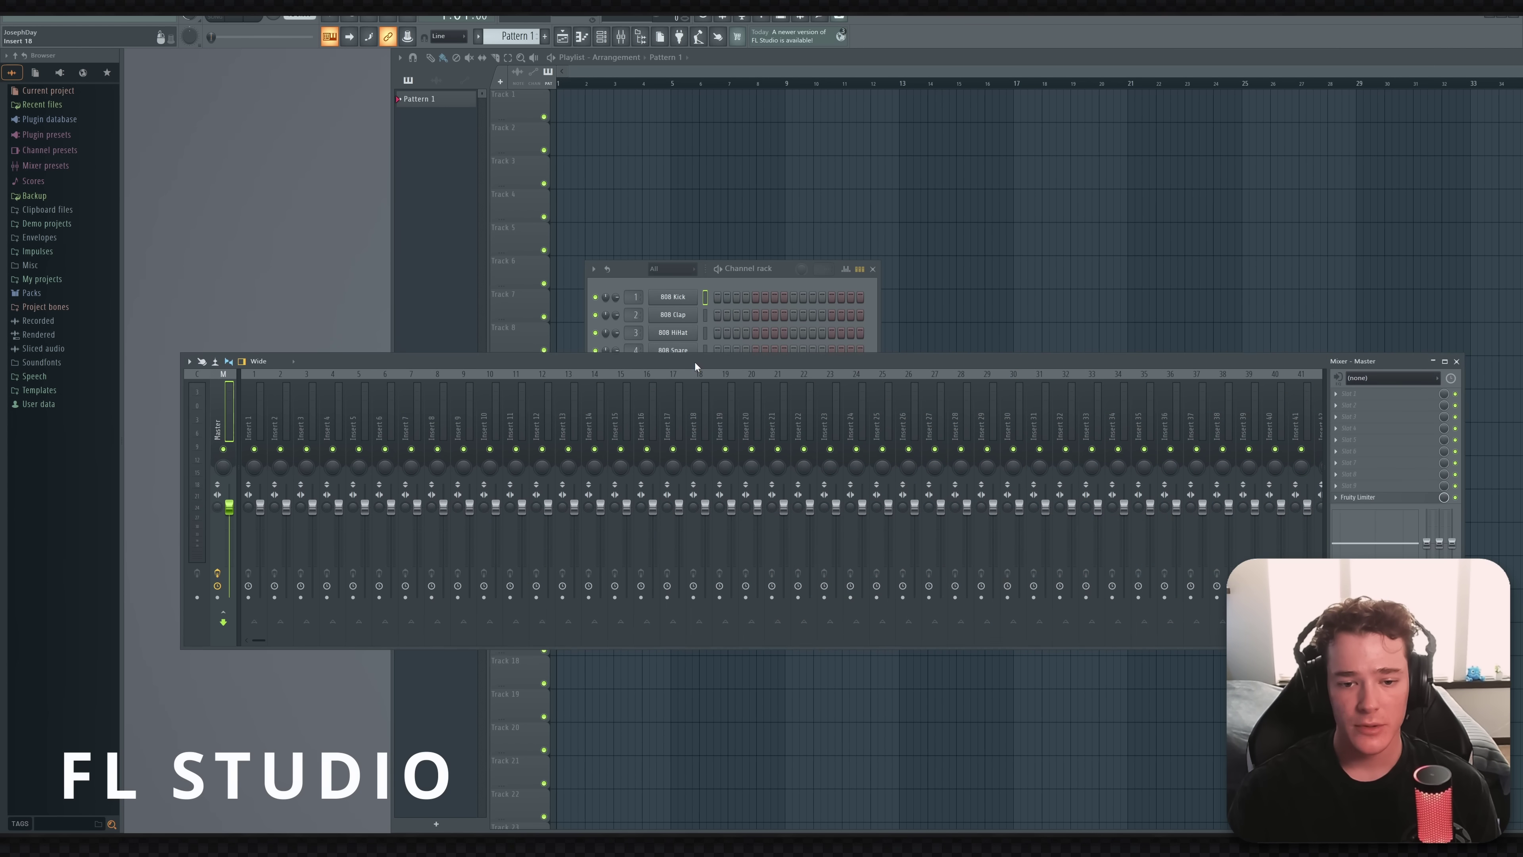
drag(695, 361, 678, 373)
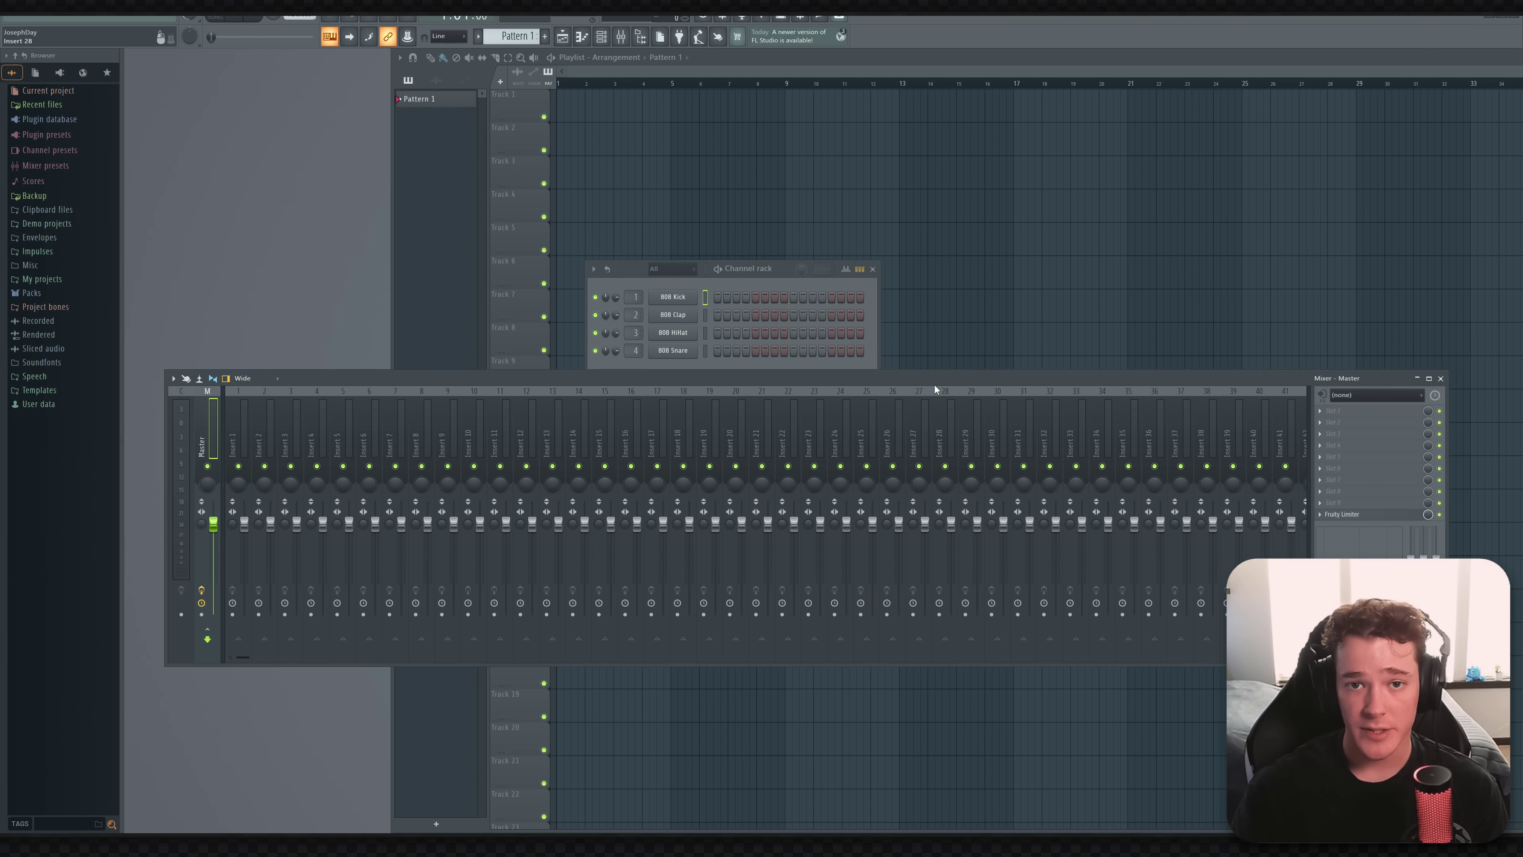
drag(934, 384, 900, 419)
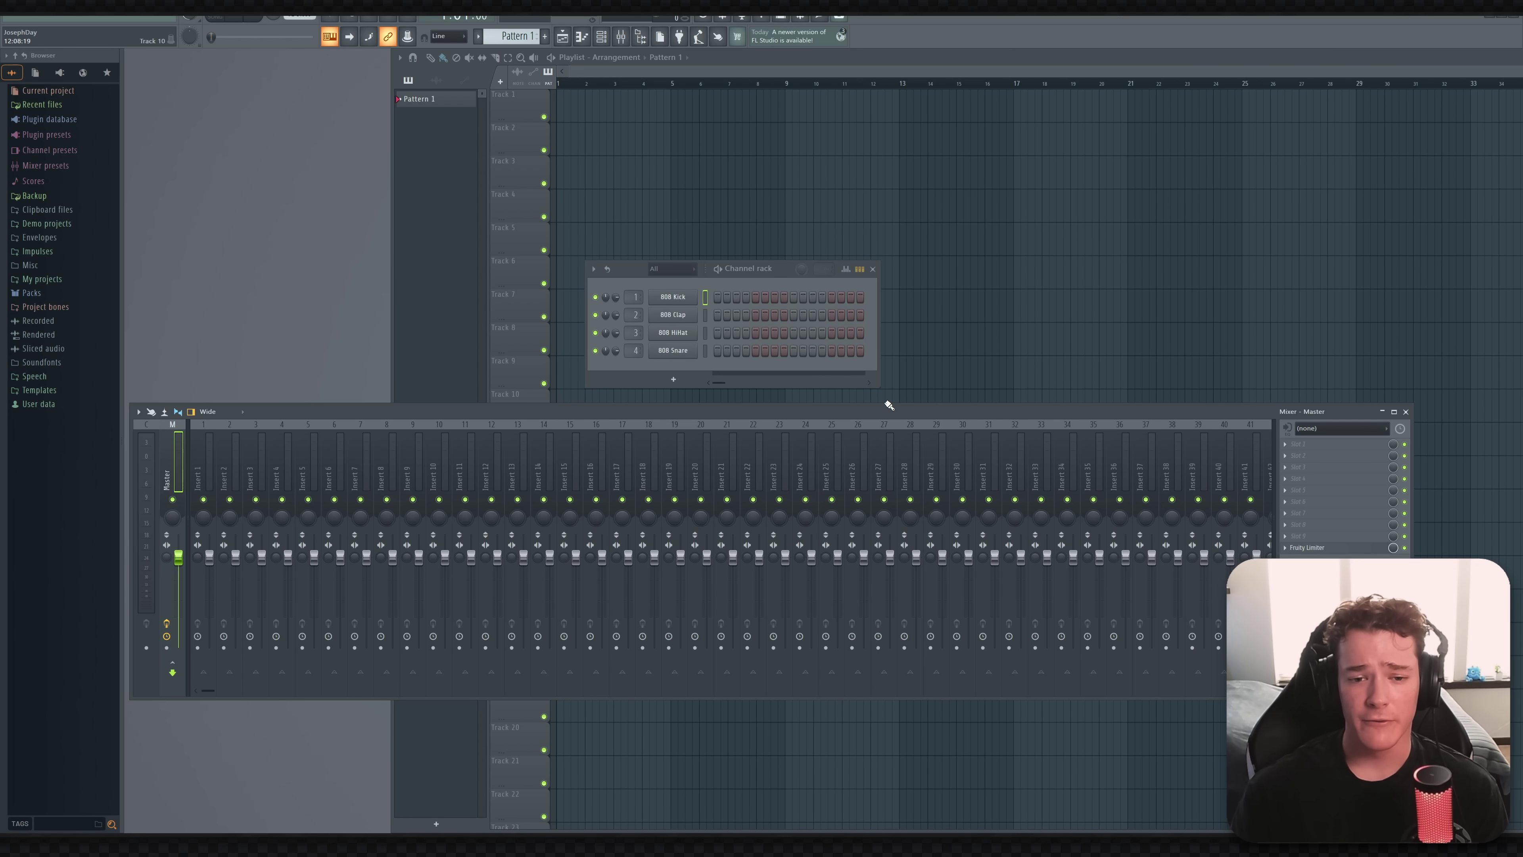
click(1313, 445)
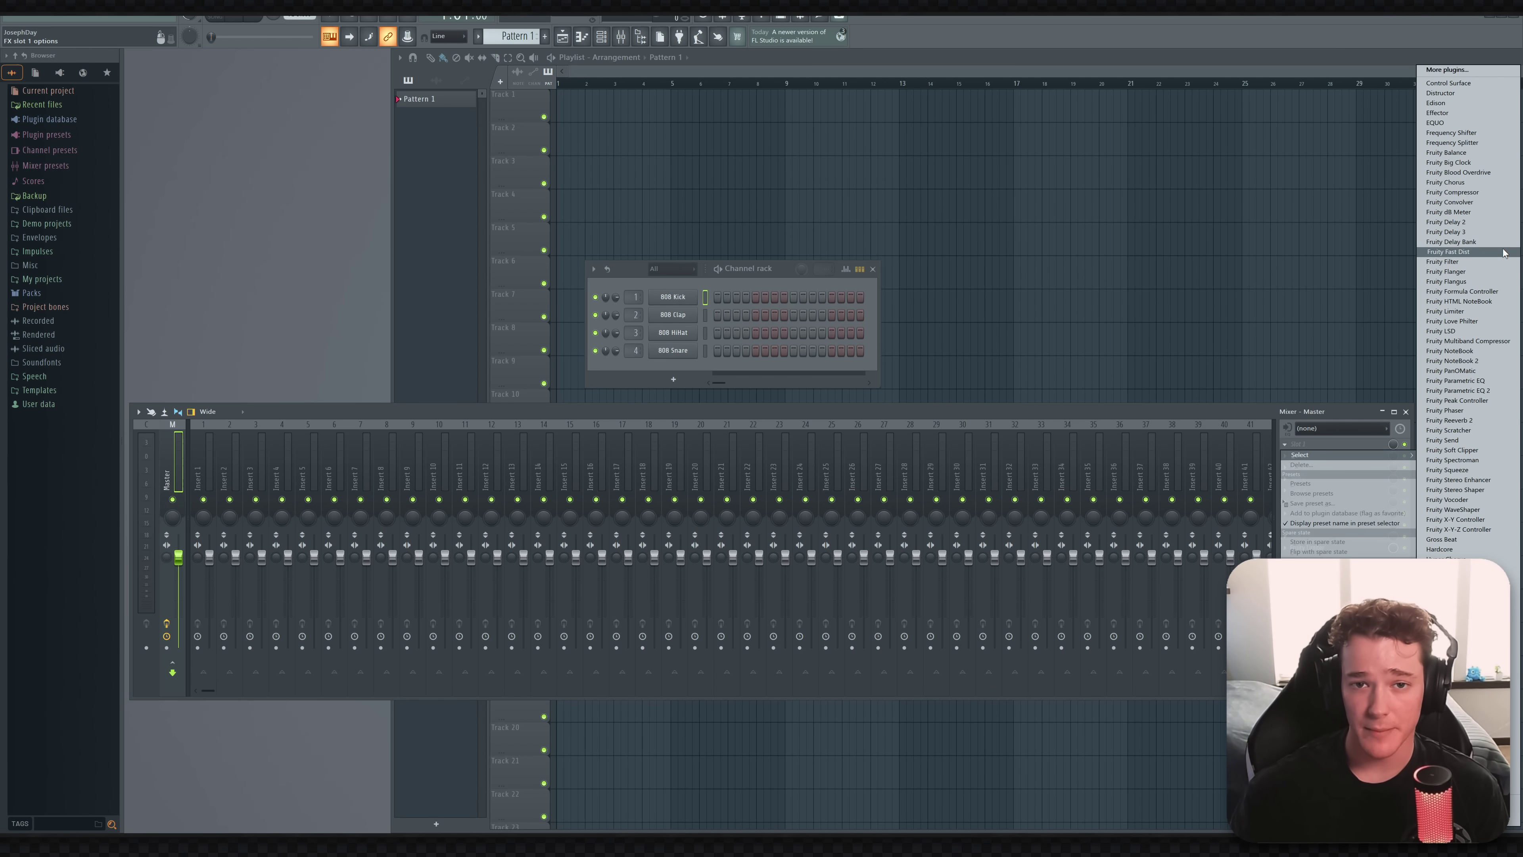
click(678, 511)
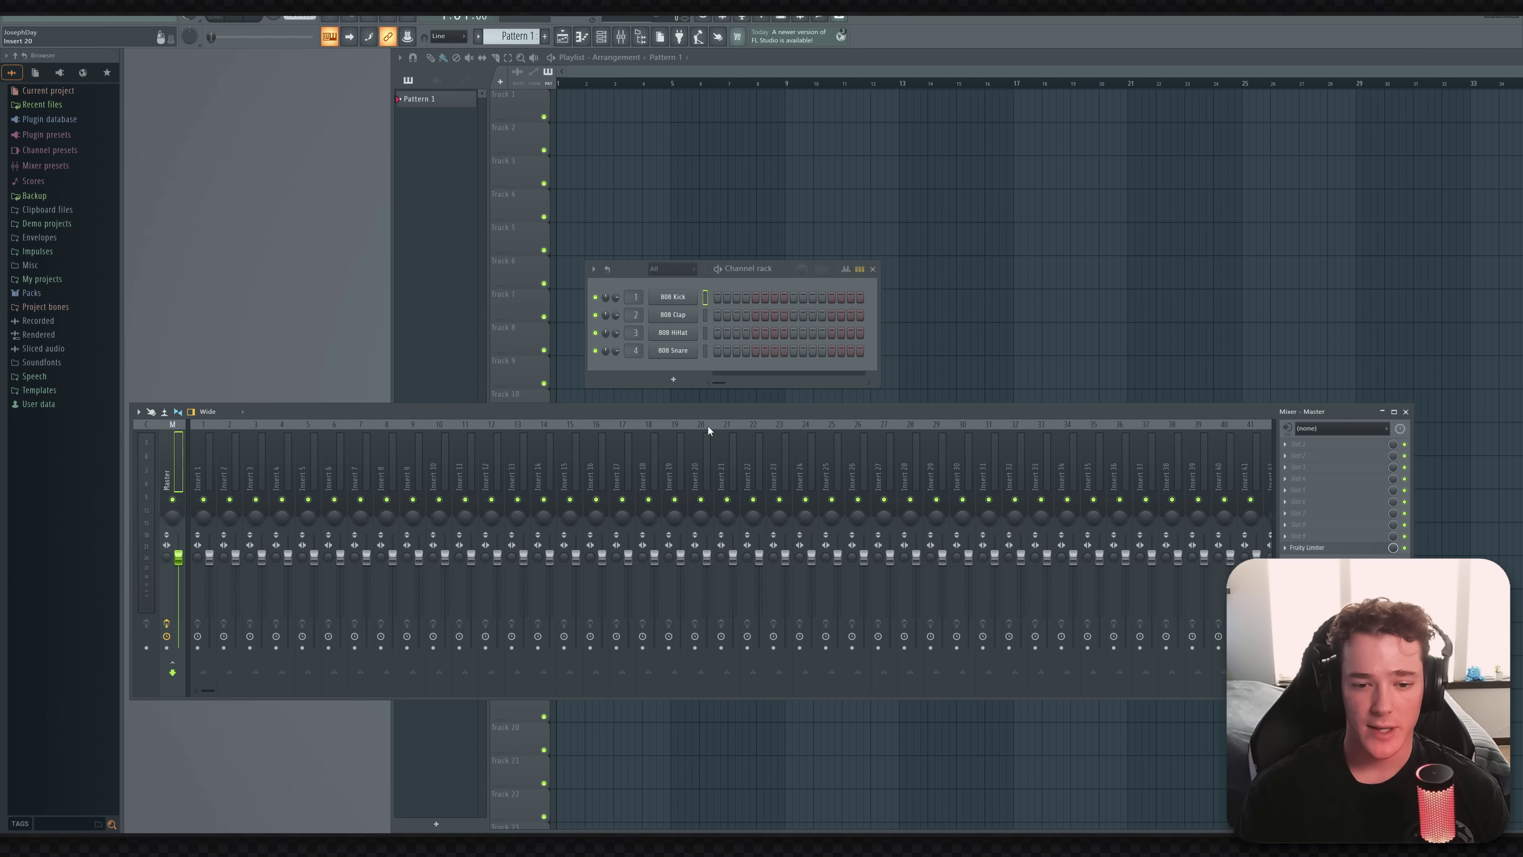